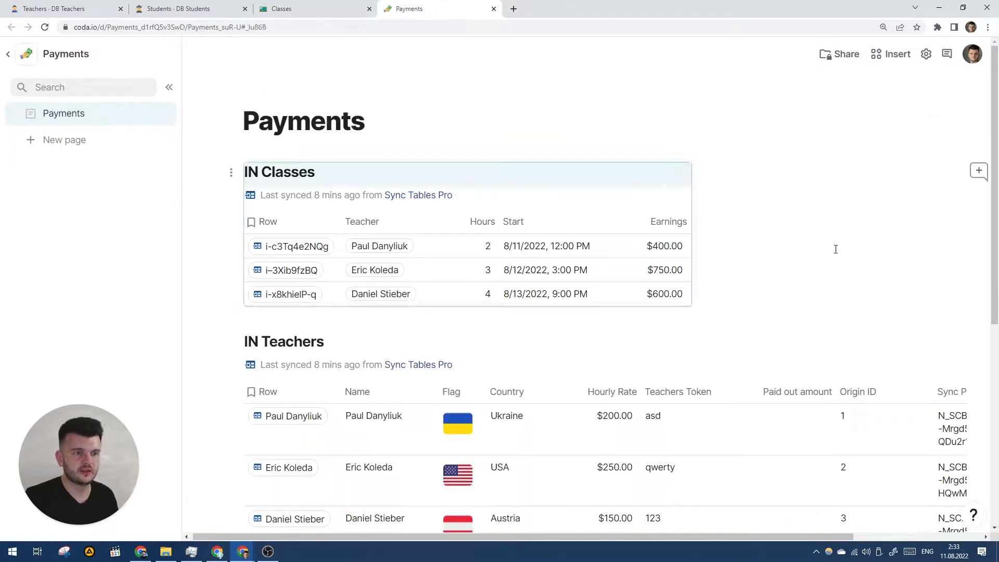
Step: Insert a new button on an empty line below the IN Classes table with /button
scroll(866, 163, "down", 2)
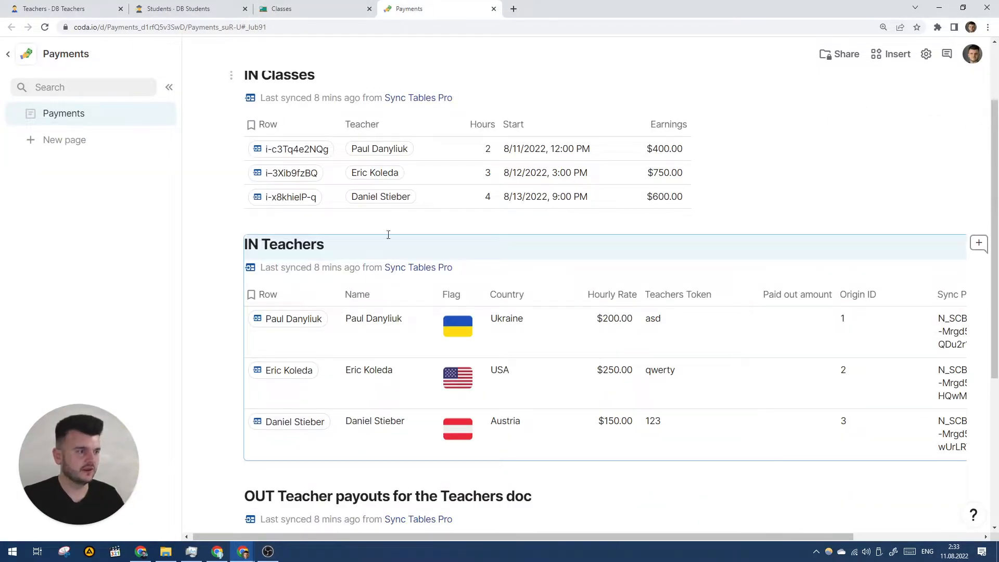
left_click(304, 223)
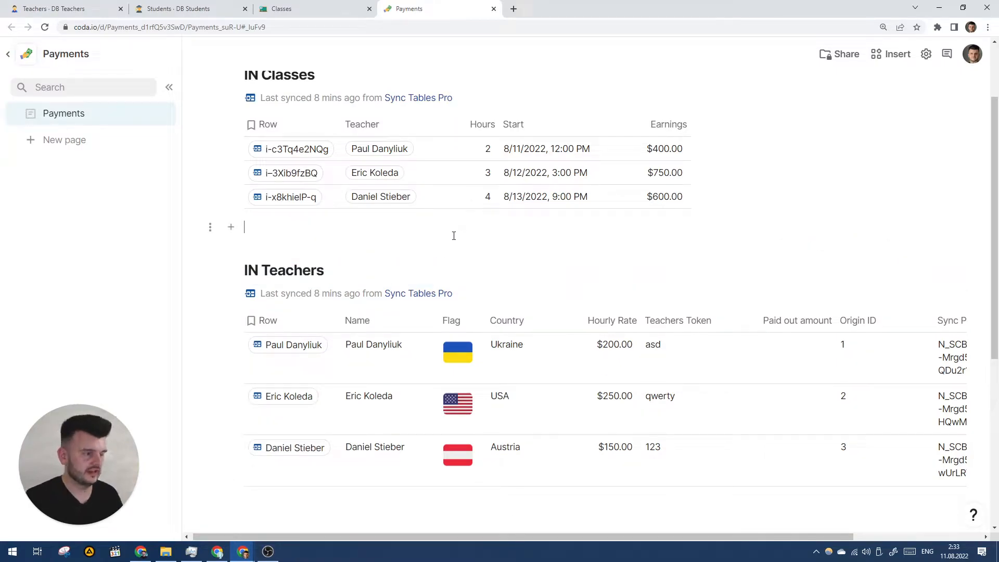
type("/")
key("BackSpace")
type("=")
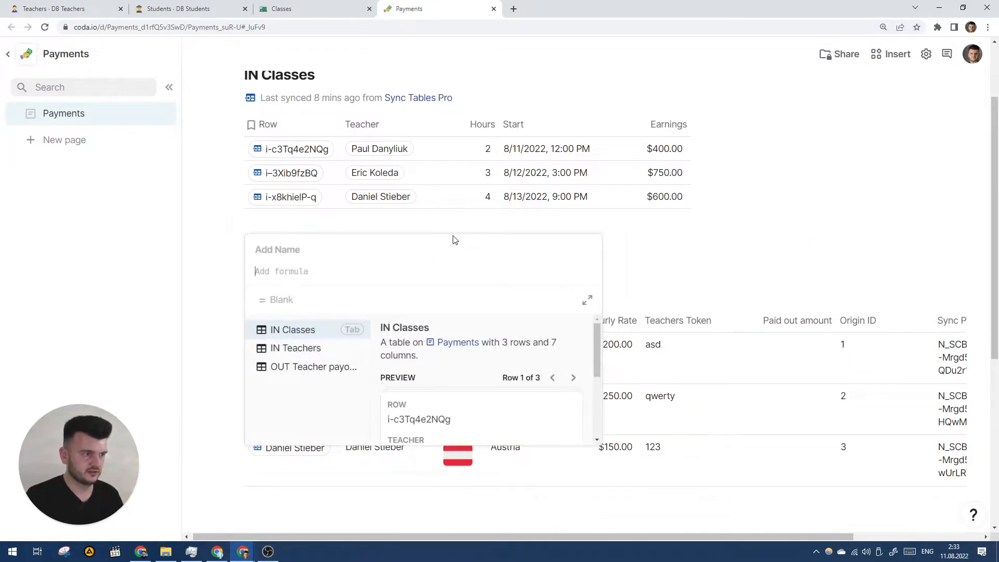
key("Escape")
key("Up")
key("Up")
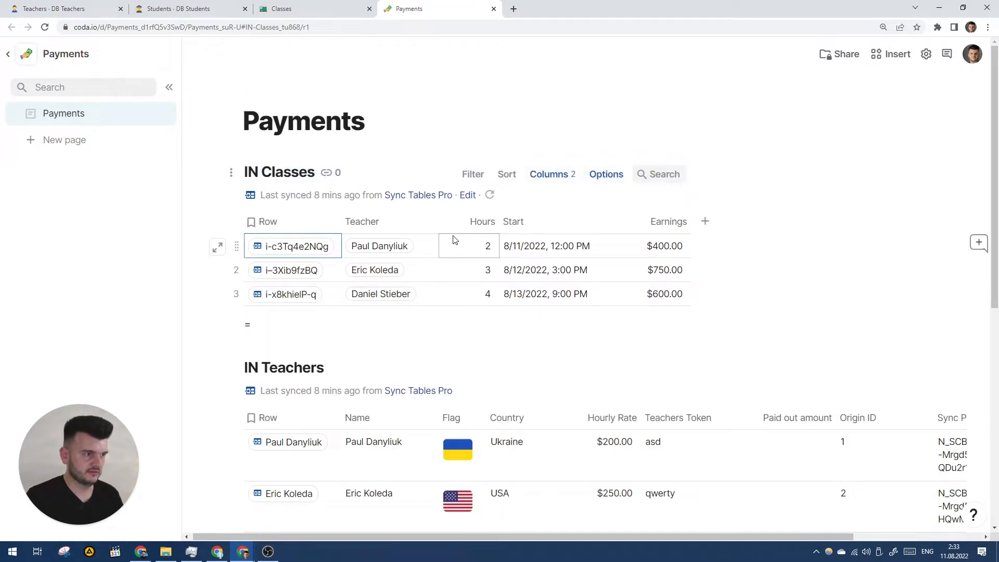
left_click(312, 328)
key("BackSpace")
type("/butt")
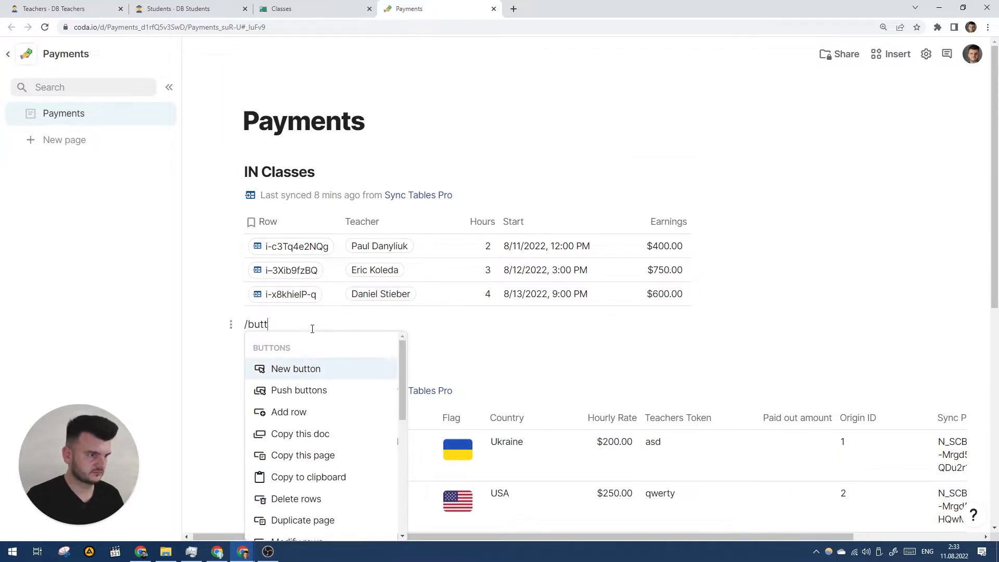
key("Return")
Step: Set the button's action formula to IN Classes.RefreshTable()
left_click(461, 206)
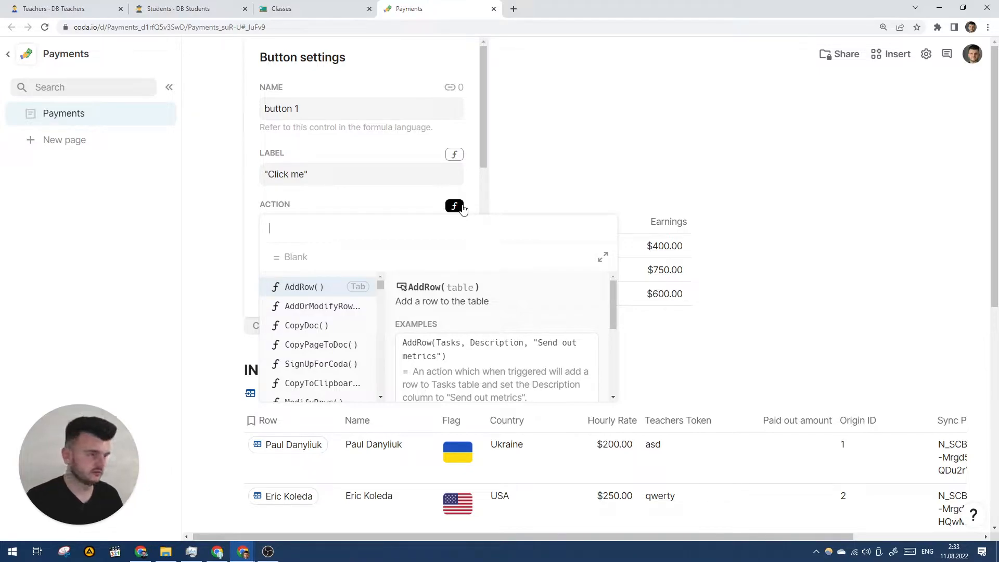
type("IN")
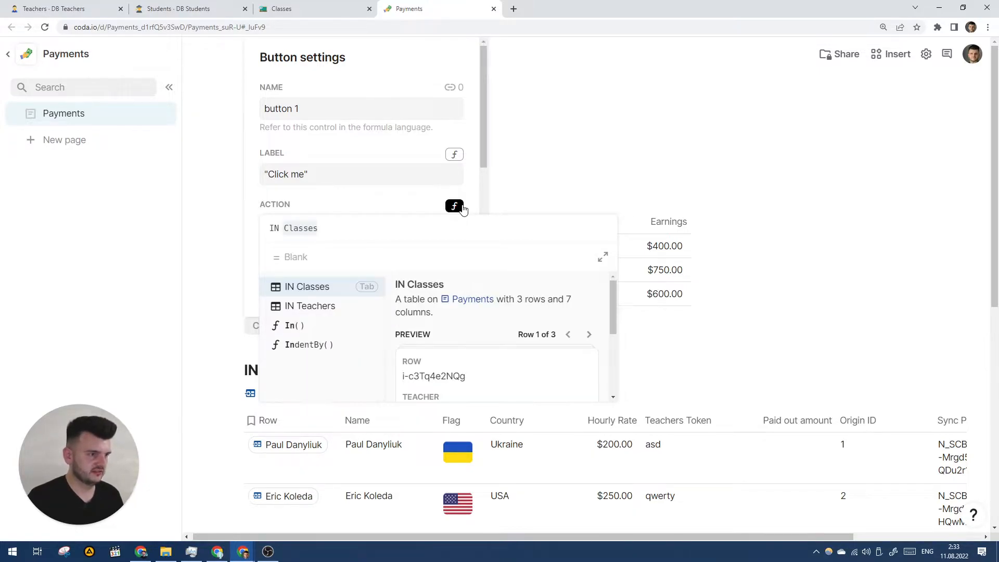
key("Tab")
type(".Re")
key("Tab")
key("Return")
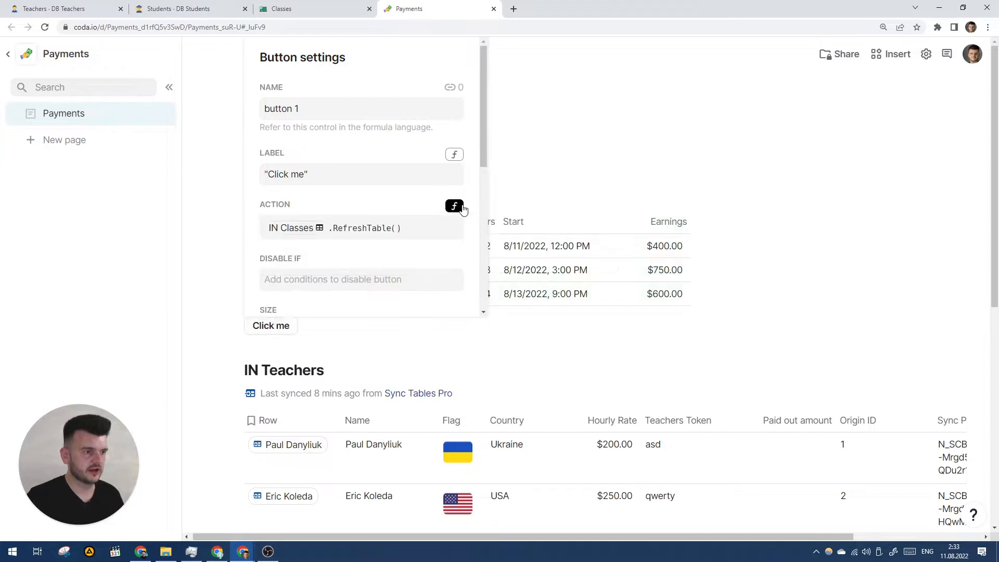
left_click(373, 327)
Step: Press the Click me button twice so IN Classes re-syncs to last synced just now
left_click(269, 329)
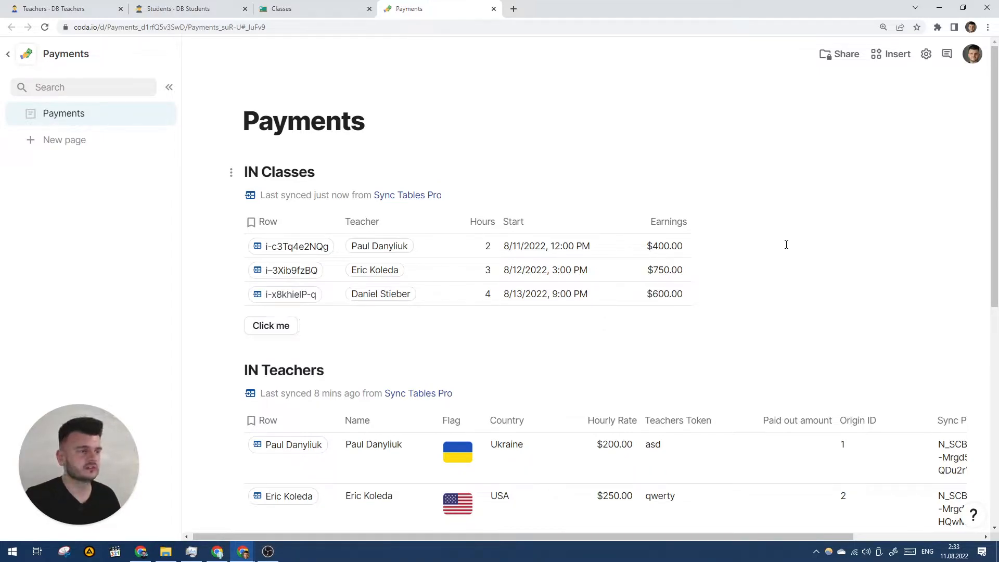
left_click(748, 329)
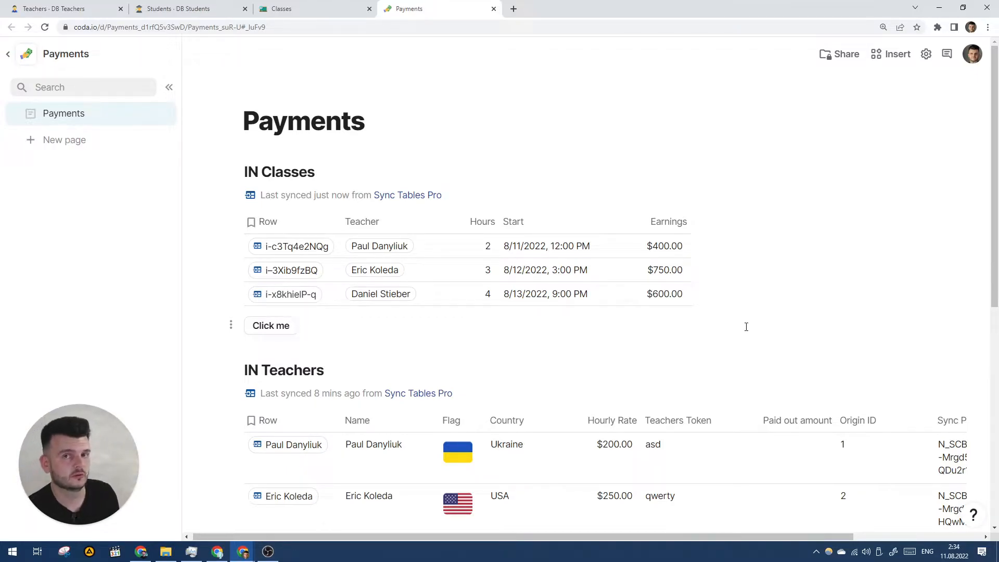
left_click(288, 326)
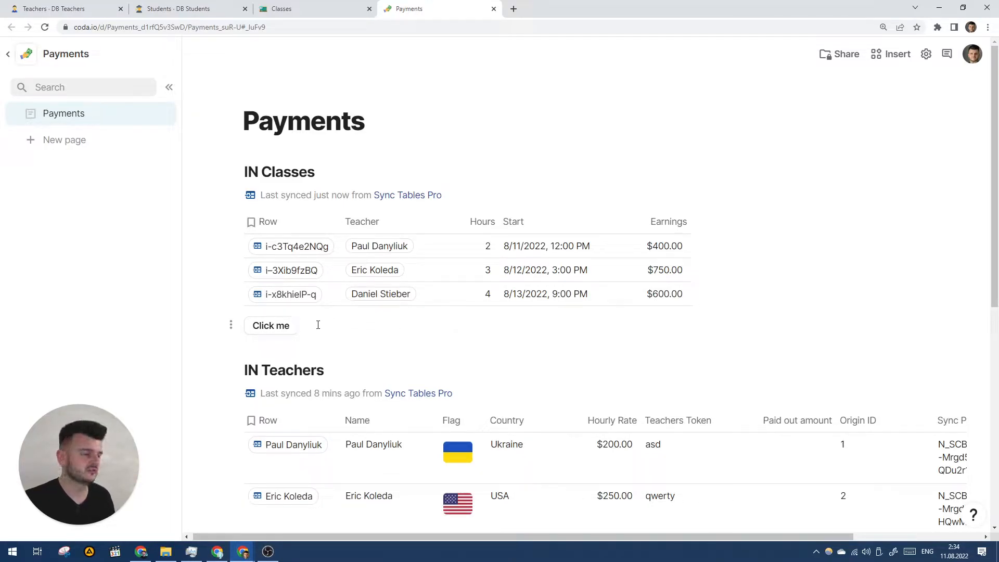
right_click(287, 332)
left_click(357, 236)
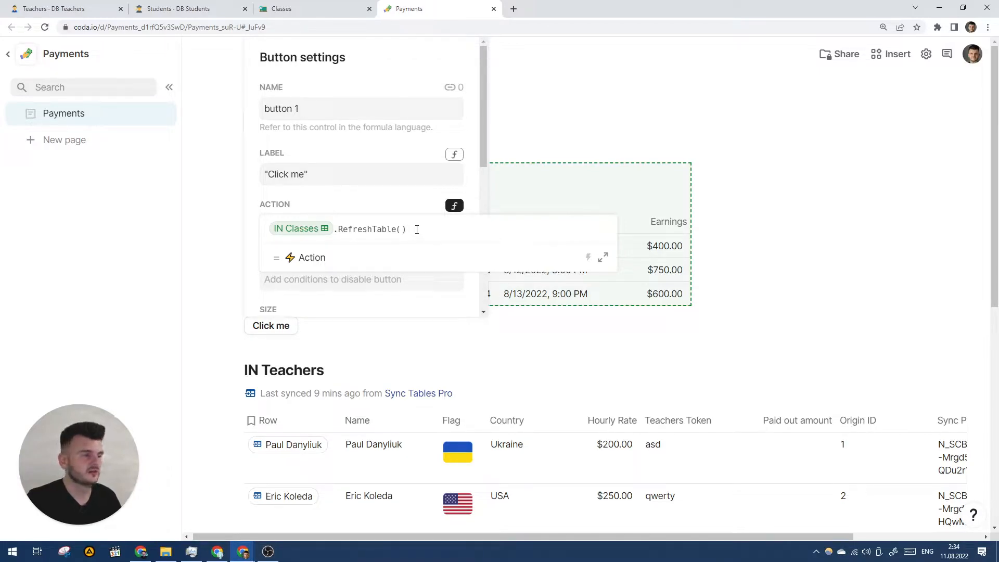
left_click(413, 334)
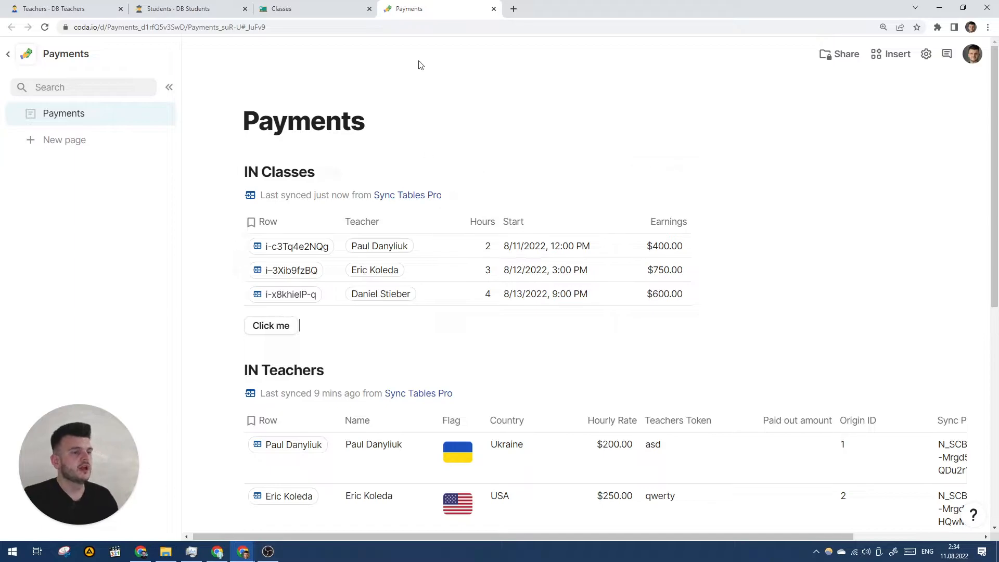
Step: Discard a stray new column and open the Sync Tables Pro building blocks under Insert > Packs
left_click(702, 221)
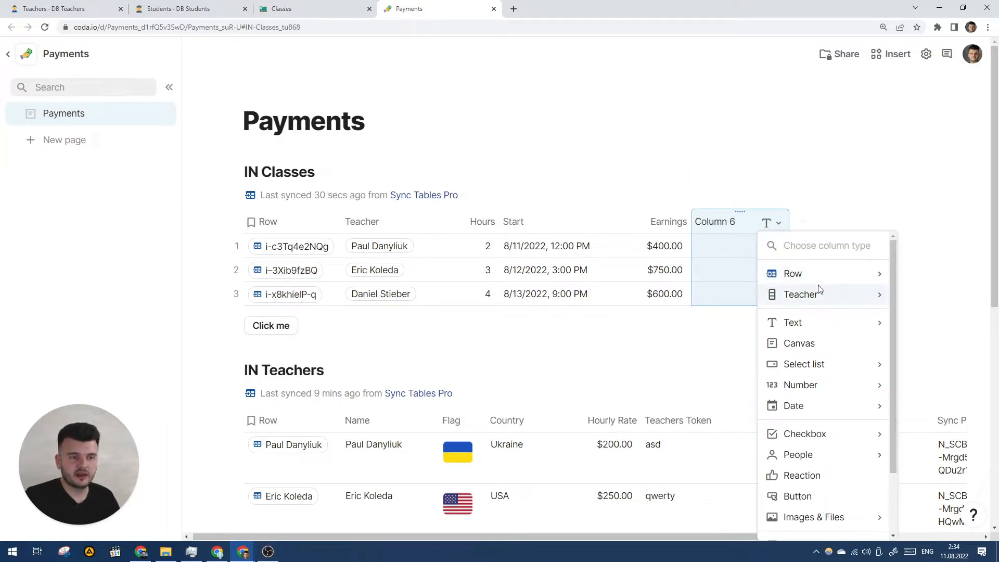
key("Escape")
key("Delete")
left_click(890, 54)
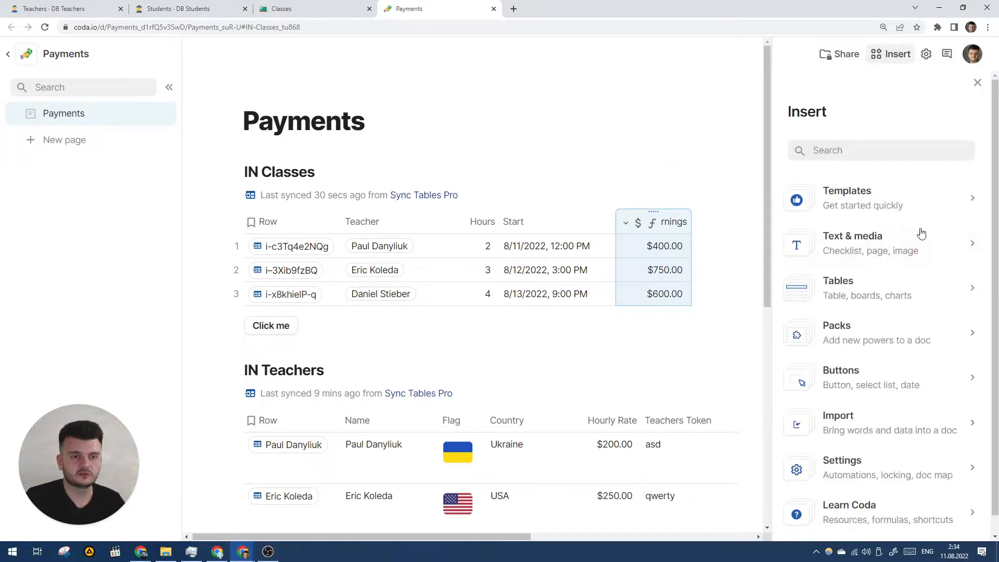
left_click(846, 328)
left_click(887, 221)
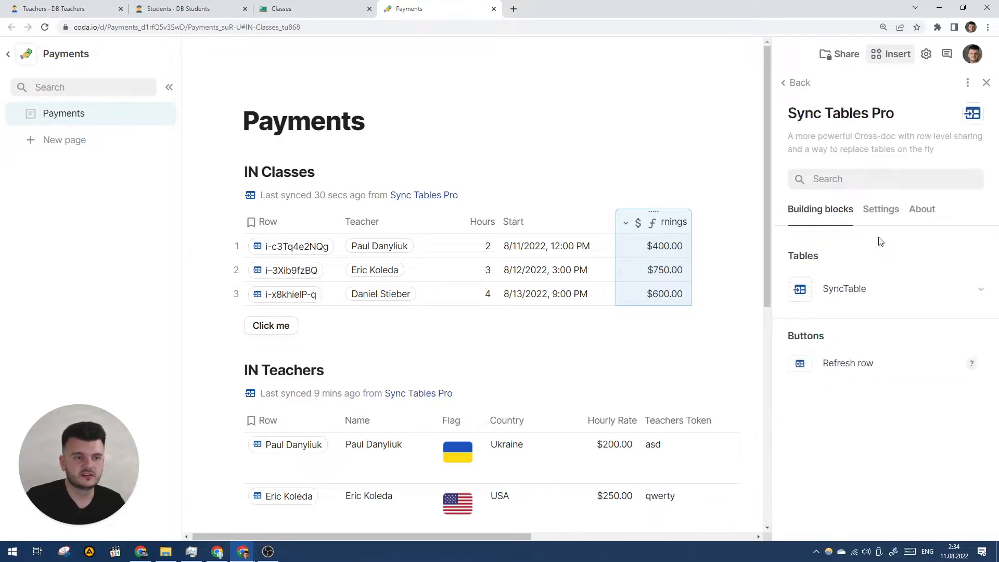
Step: Drag the Refresh row building block into IN Classes as a column after Earnings
left_click_drag(858, 368, 652, 226)
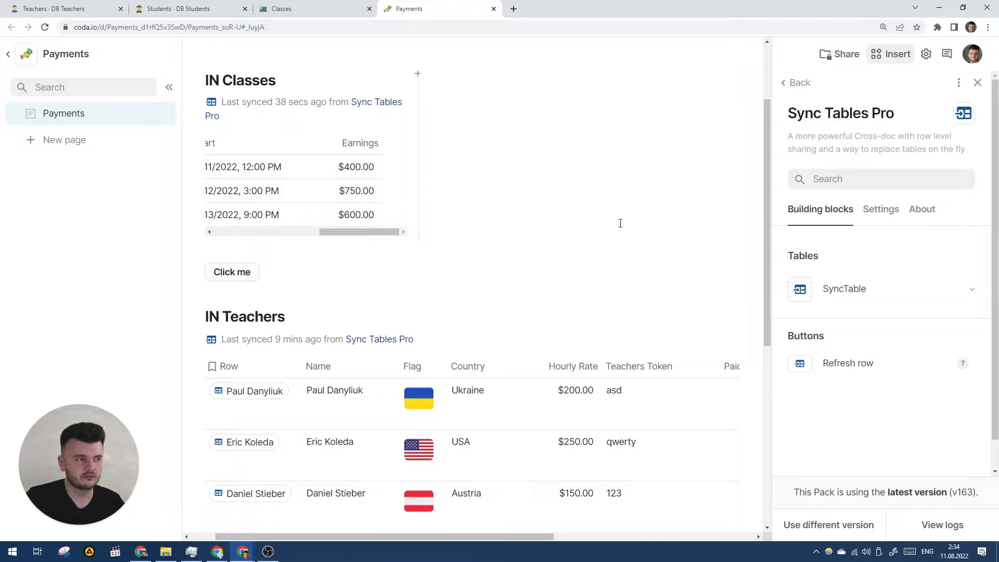
scroll(620, 224, "down", 4)
scroll(622, 221, "up", 3)
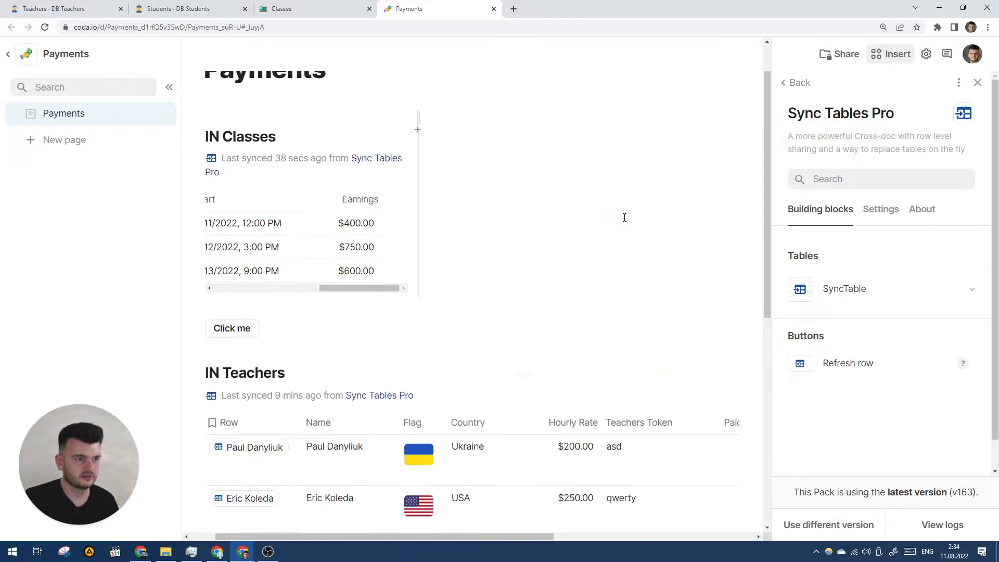
key("ctrl+z")
left_click_drag(830, 363, 644, 178)
key("ctrl+z")
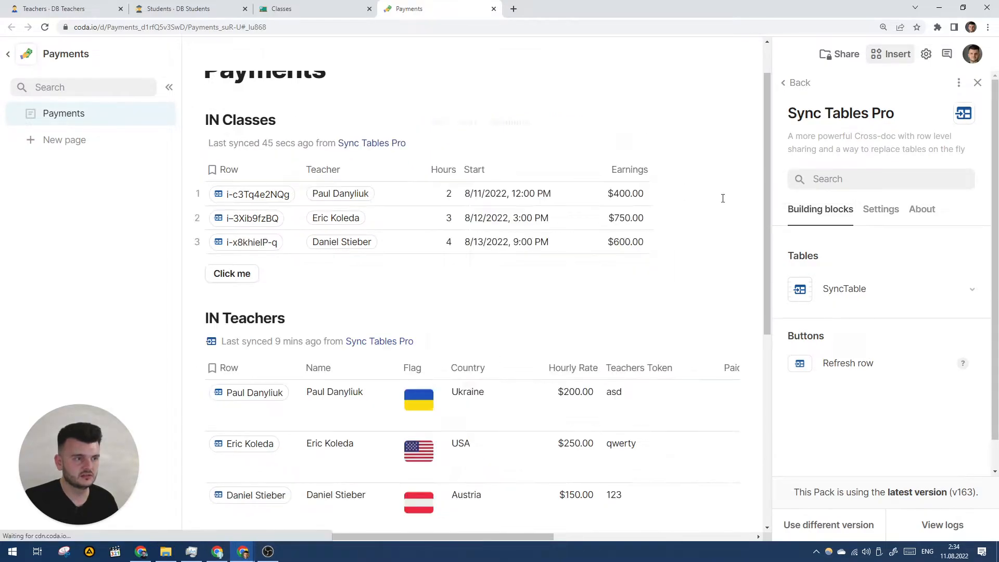
left_click_drag(827, 363, 607, 213)
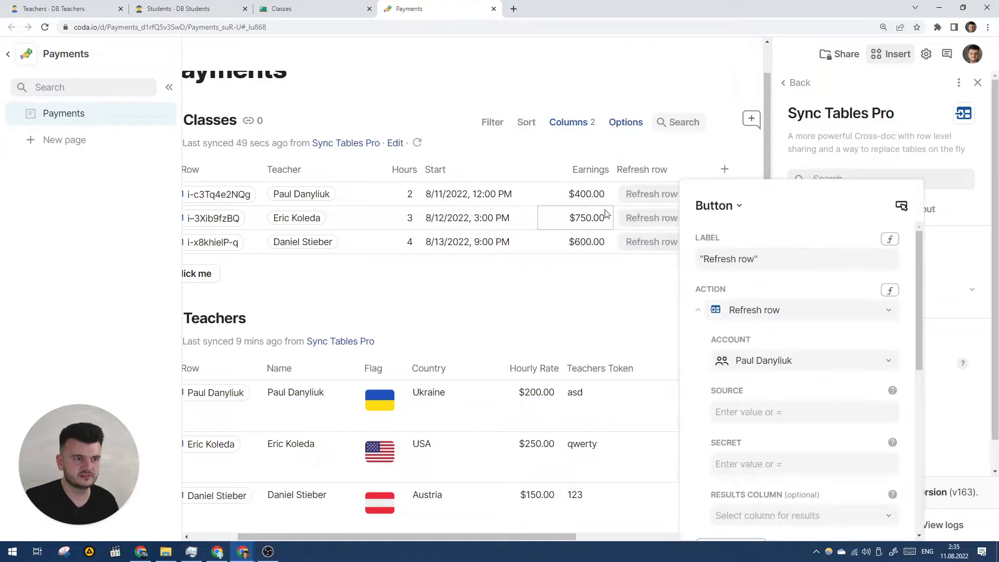
Step: Open Button options for the Refresh row column
left_click(657, 176)
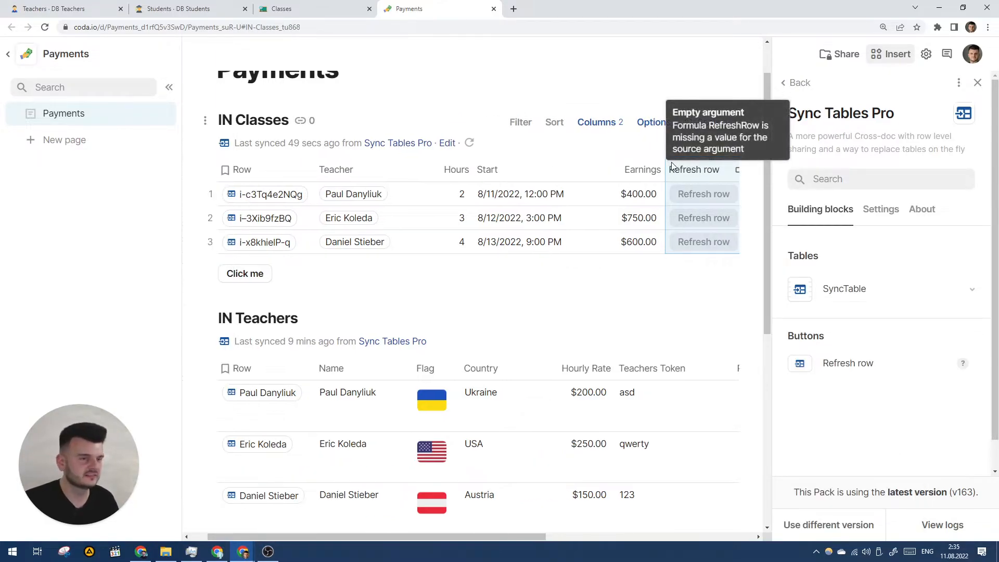
left_click(687, 175)
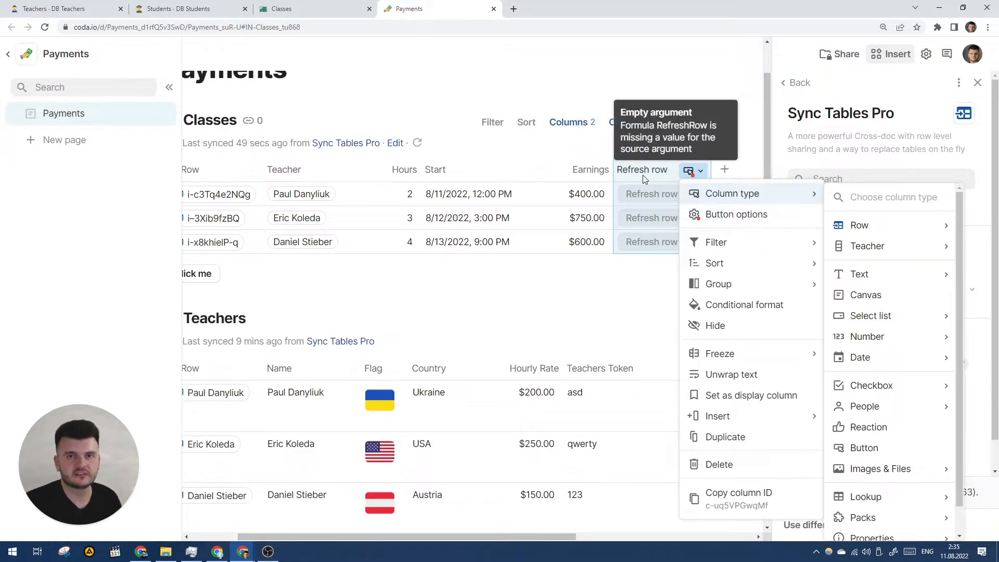
left_click(748, 217)
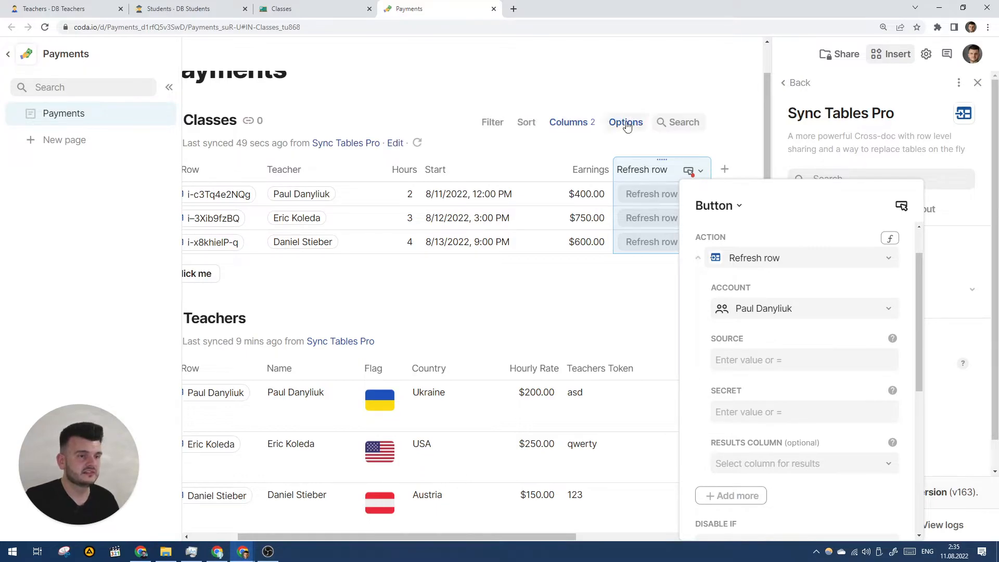
Step: Get the secret value from the IN Classes sync settings, then reopen Refresh row Button options
left_click(626, 122)
left_click(855, 226)
left_click(866, 293)
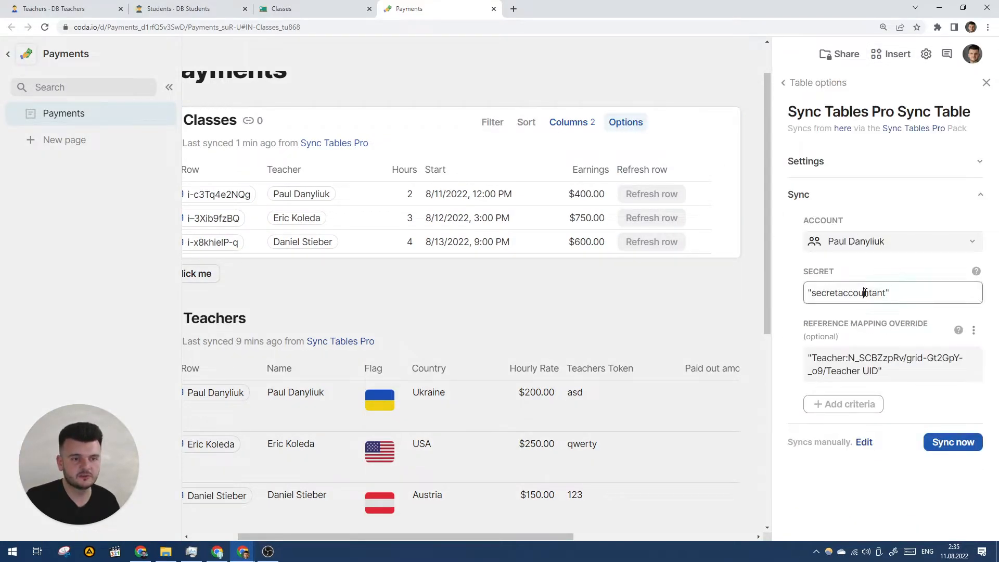
left_click(697, 170)
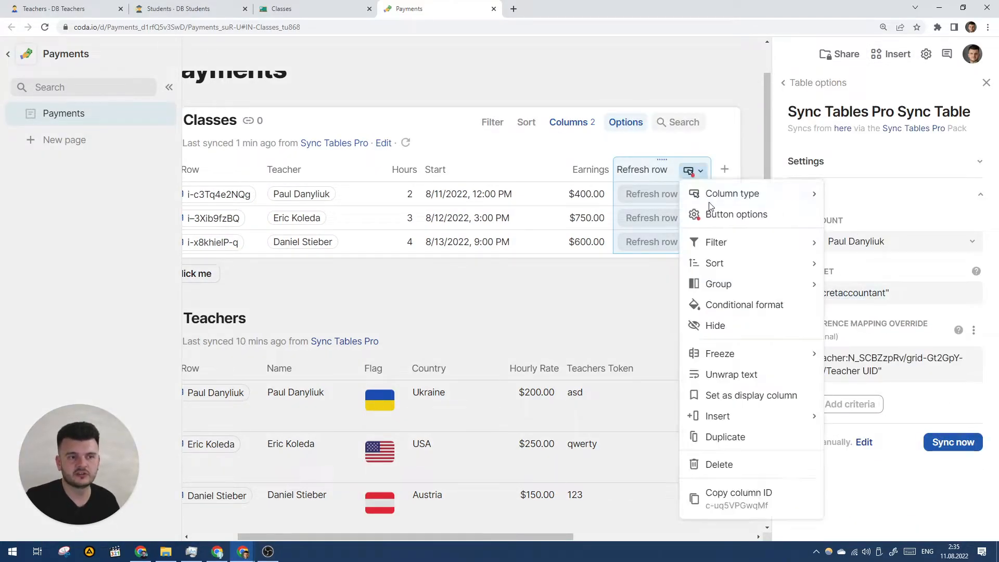
left_click(728, 213)
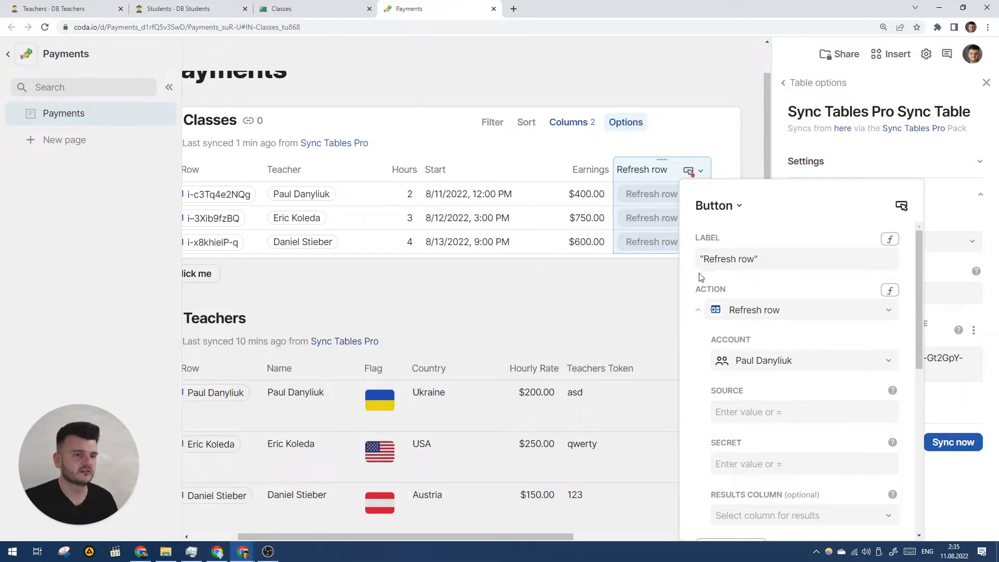
Step: Paste the secret into Source, then copy it into the button's Secret field
left_click(820, 413)
key("Return")
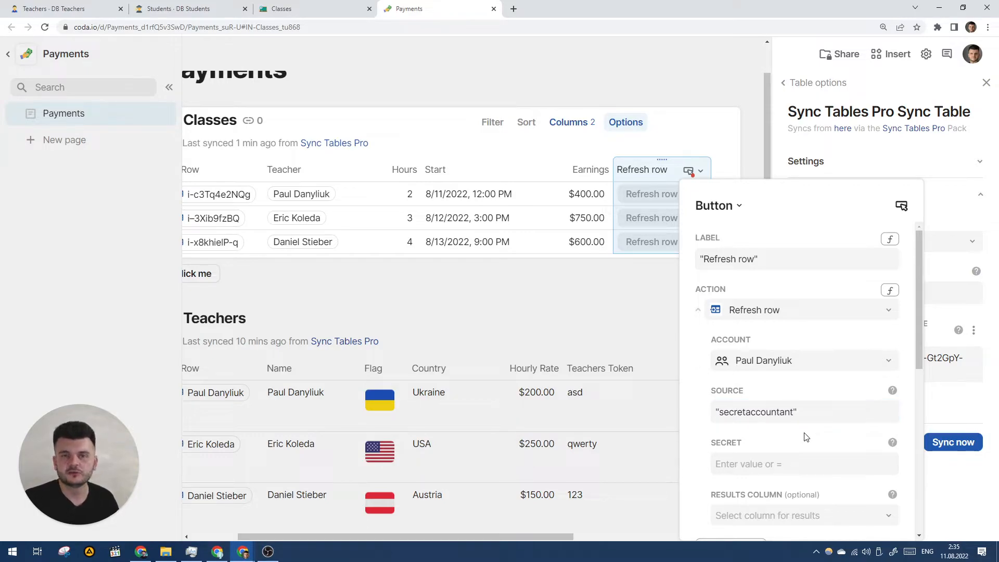
scroll(804, 435, "down", 1)
left_click(770, 365)
double_click(770, 366)
left_click(747, 411)
key("ctrl+v")
key("Return")
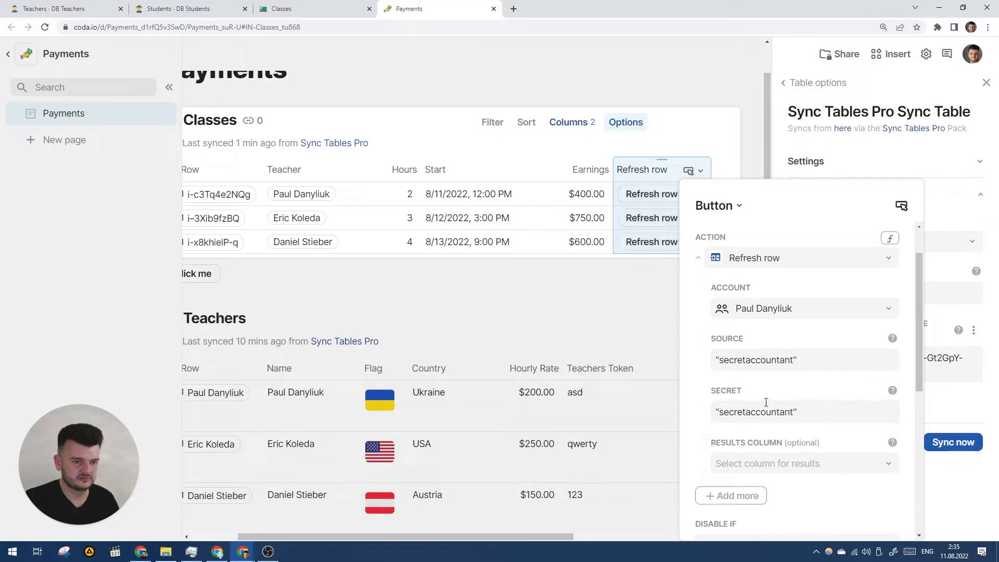
Step: Clear the Source field so it is empty again
left_click(867, 361)
scroll(656, 363, "right", 6)
key("ctrl+a")
key("ctrl+c")
key("BackSpace")
left_click_drag(709, 531, 544, 524)
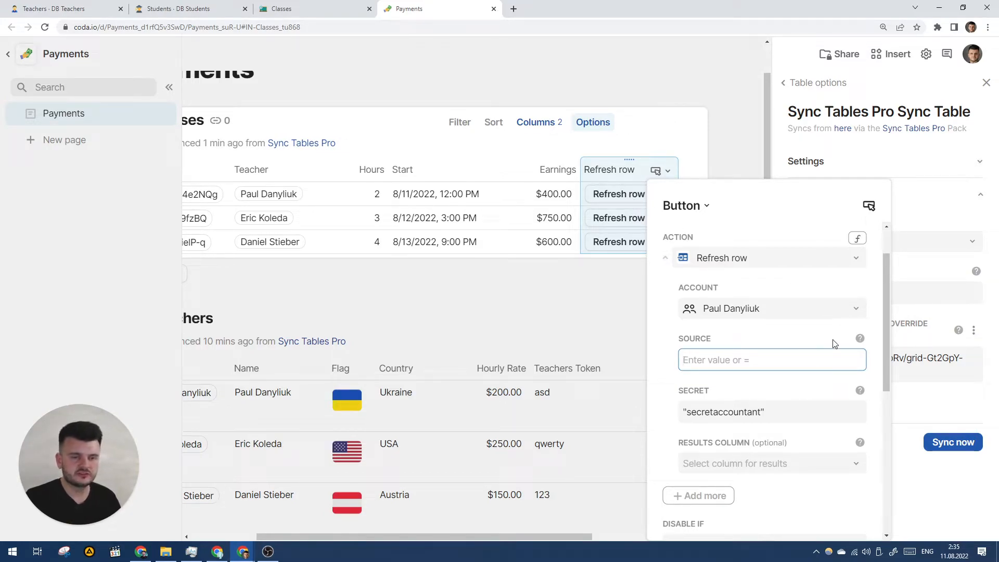
Step: Enter =thisRow.Row.SyncPath.Last() as the Refresh row button's Source formula
mouse_move(860, 339)
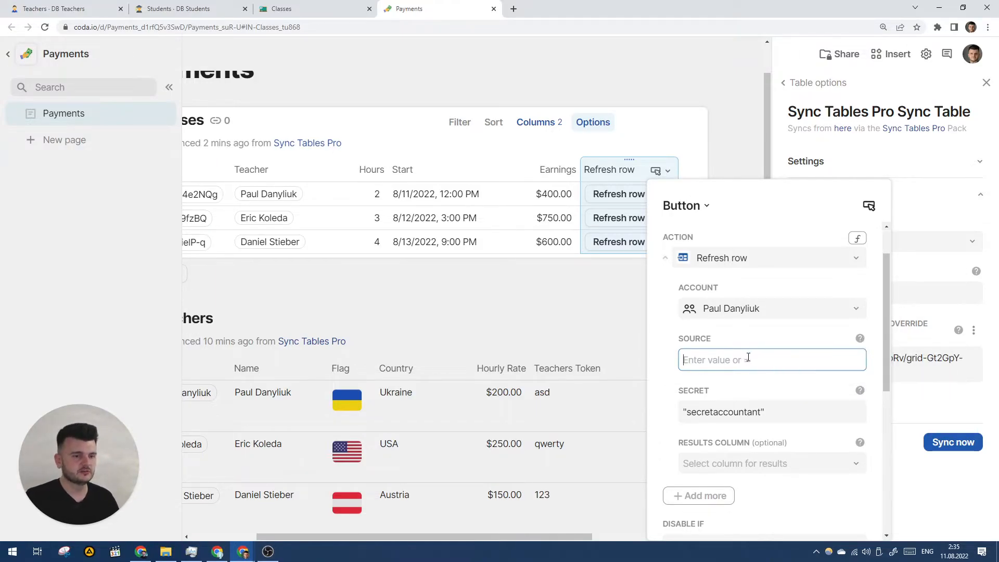
type("=thisRow.Row")
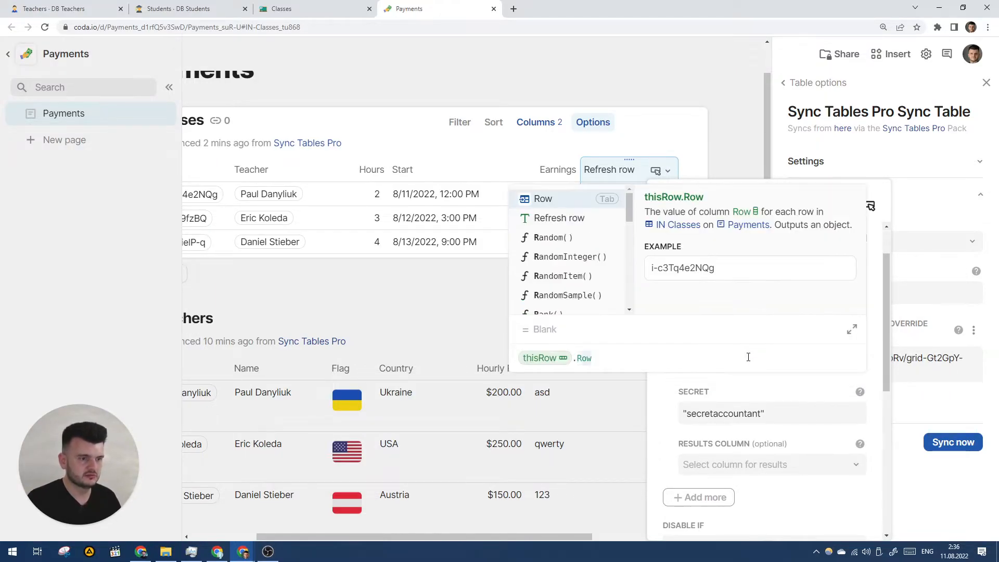
type(".Sou")
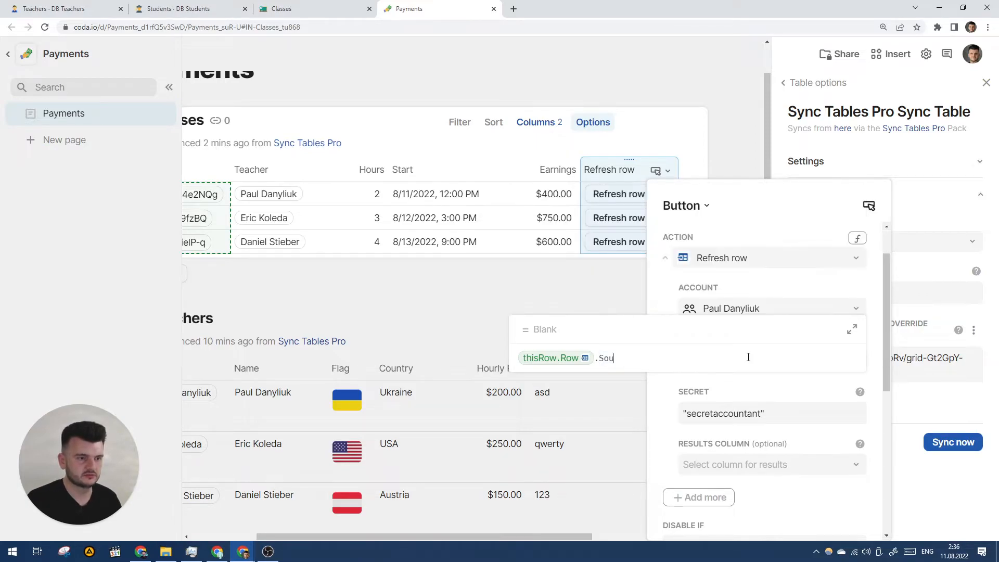
key("BackSpace")
key("BackSpace")
key("Down")
key("Down")
key("Down")
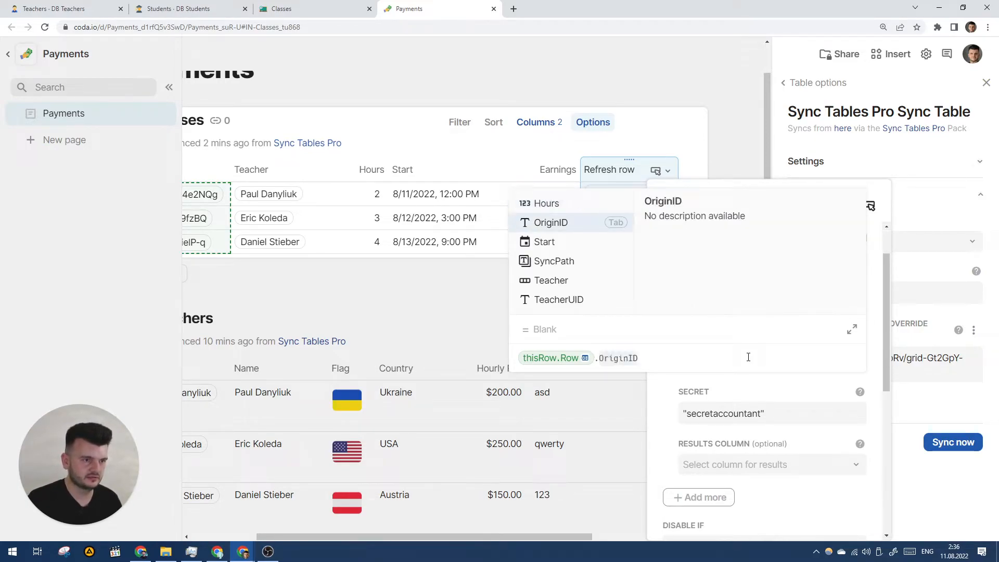
key("Tab")
type(".Last()")
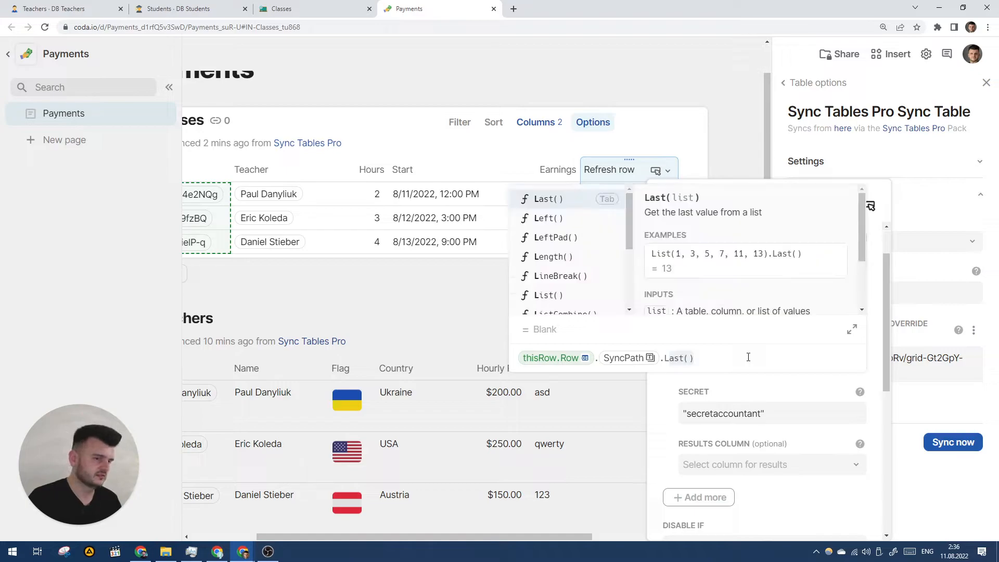
key("Return")
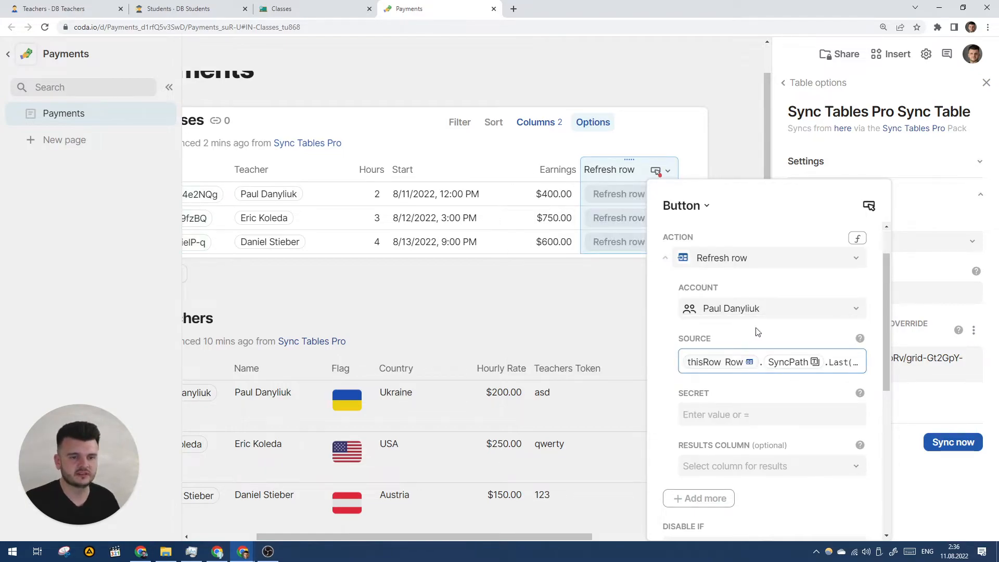
scroll(798, 368, "down", 1)
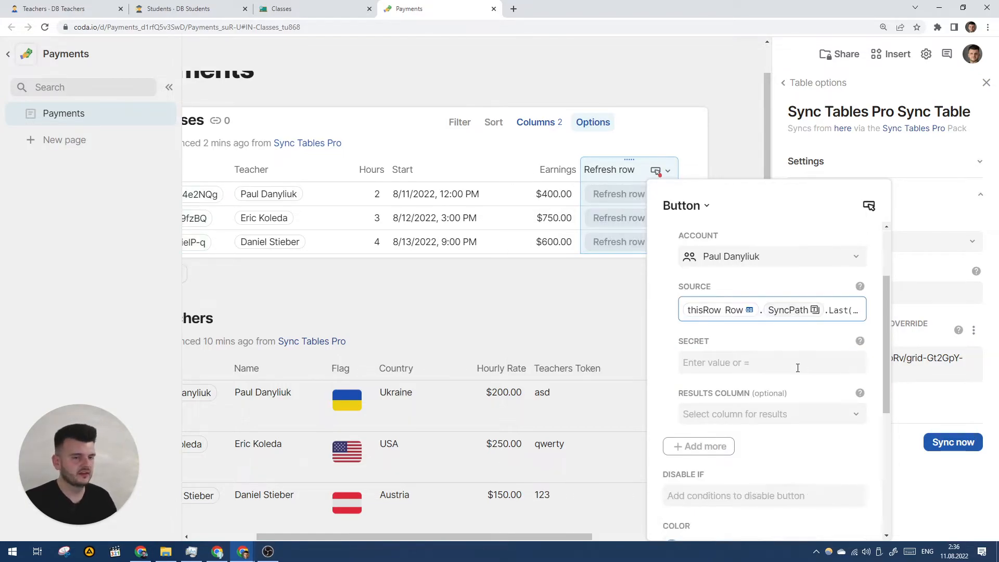
scroll(673, 330, "down", 2)
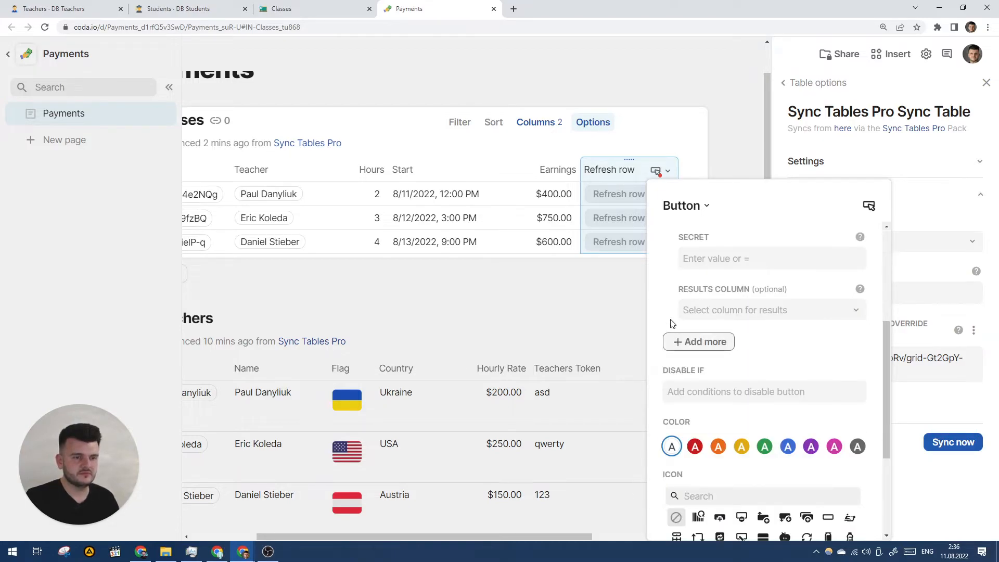
Step: Paste the sync's secret value into the Secret field and commit it
scroll(668, 312, "up", 1)
left_click(702, 312)
key("ctrl+v")
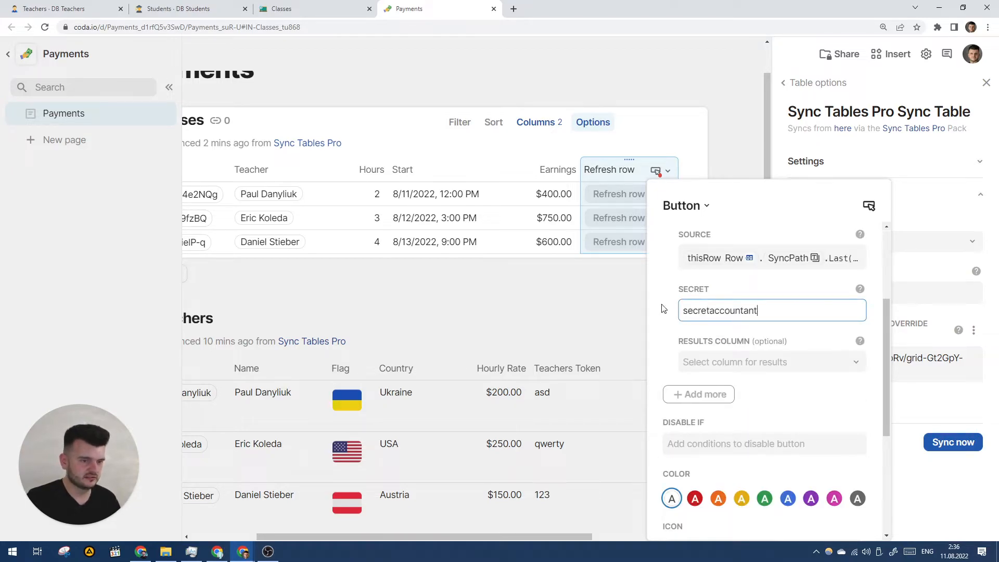
left_click(729, 288)
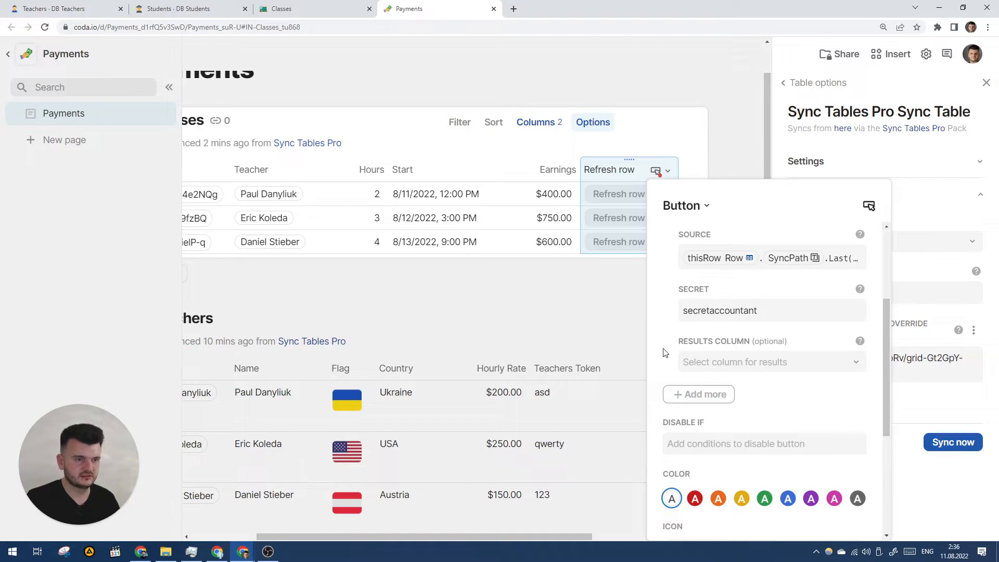
scroll(674, 352, "down", 4)
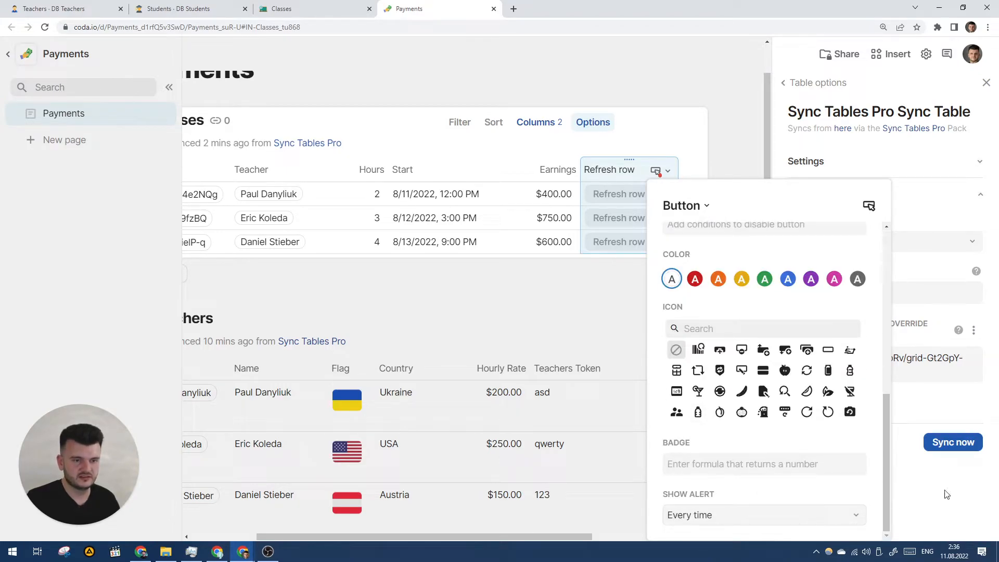
scroll(853, 474, "up", 4)
Step: Reopen the Refresh row Button options and paste the secret value into Secret
left_click(650, 179)
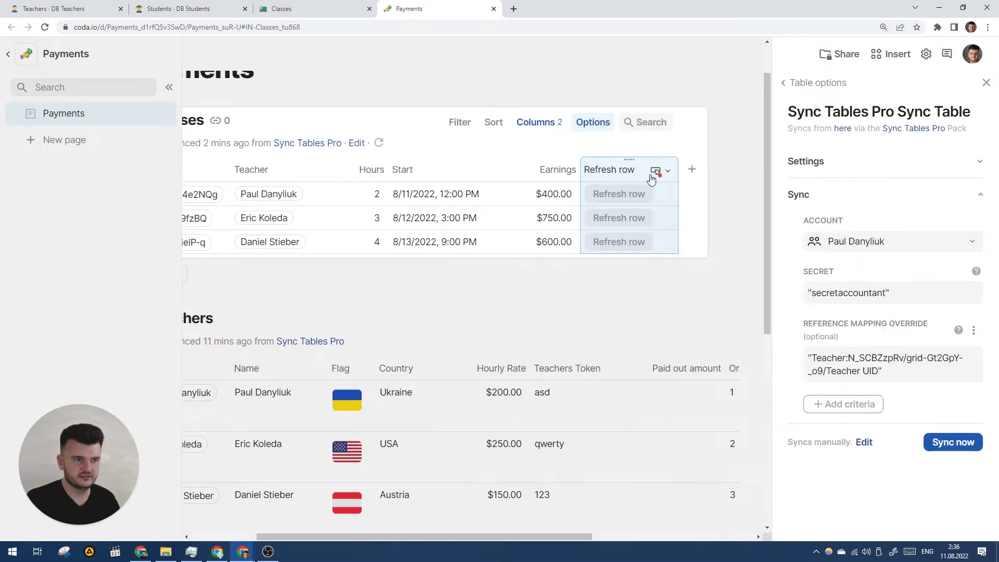
left_click(656, 170)
left_click(686, 213)
scroll(775, 313, "down", 2)
left_click(732, 364)
key("ctrl+v")
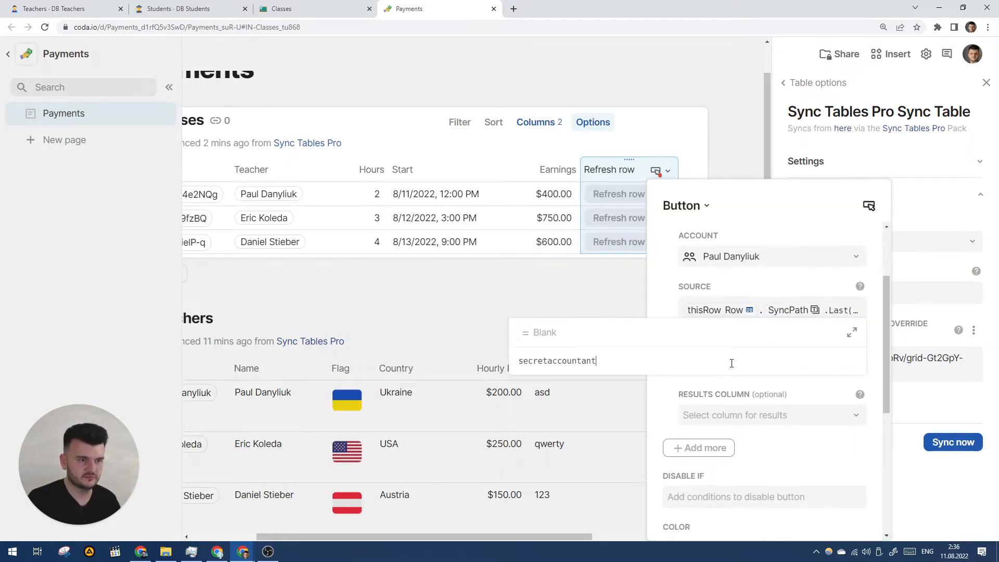
type("\"")
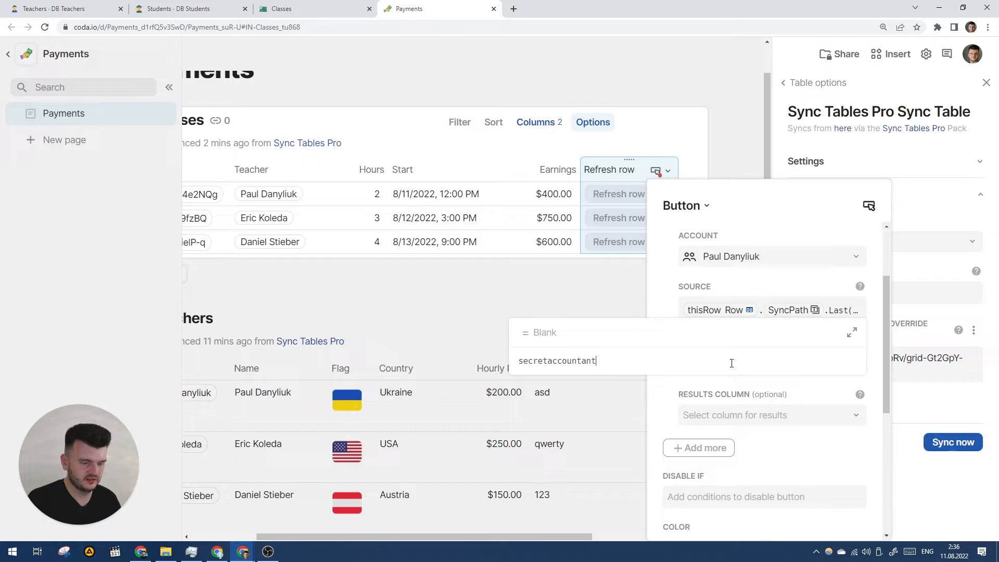
type("\"")
key("Return")
left_click(744, 346)
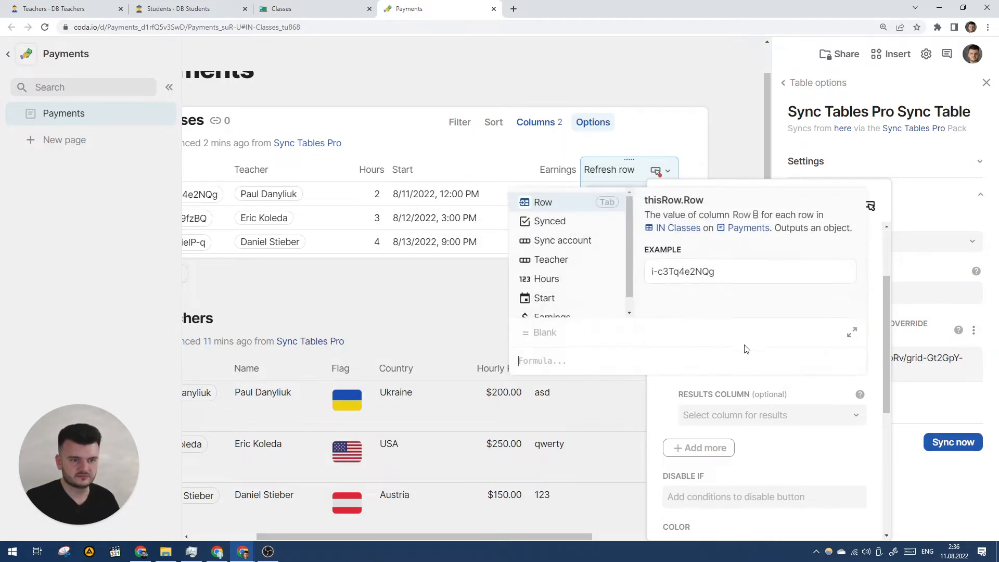
left_click(773, 400)
left_click(800, 364)
key("ctrl+v")
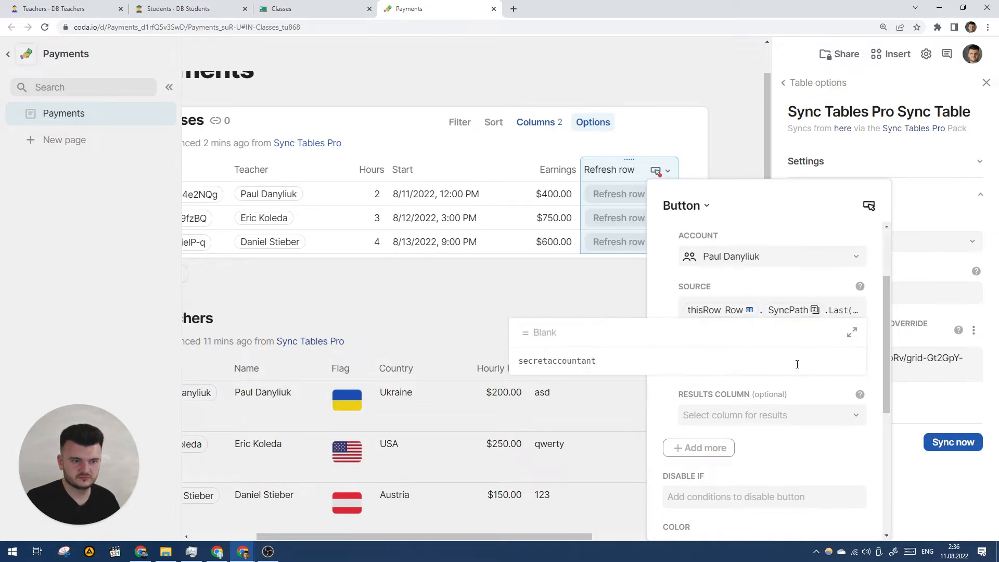
key("Escape")
Step: Wrap the Secret value in quotes by typing a quote and pasting the secret
left_click(770, 362)
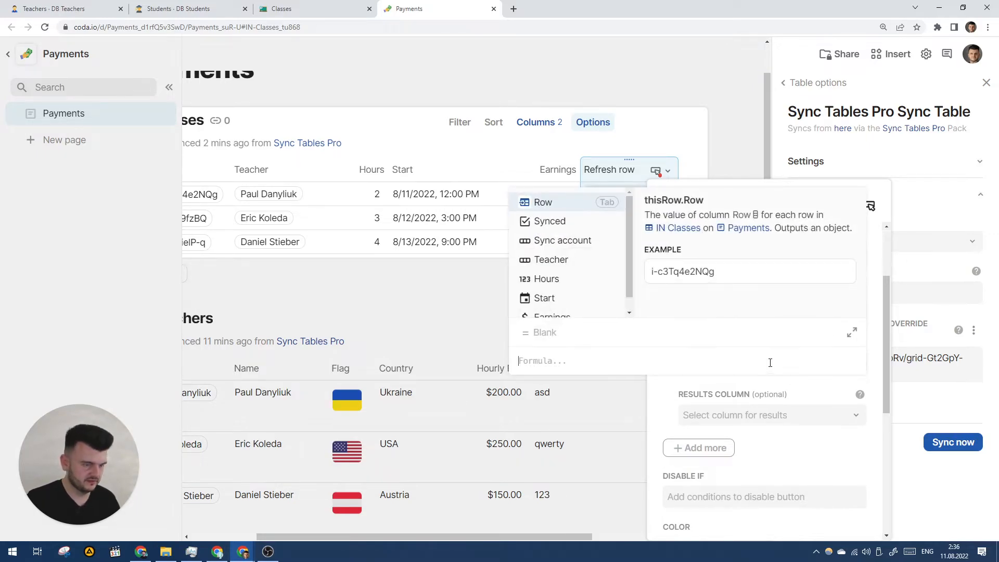
type("\"")
key("ctrl+v")
key("Escape")
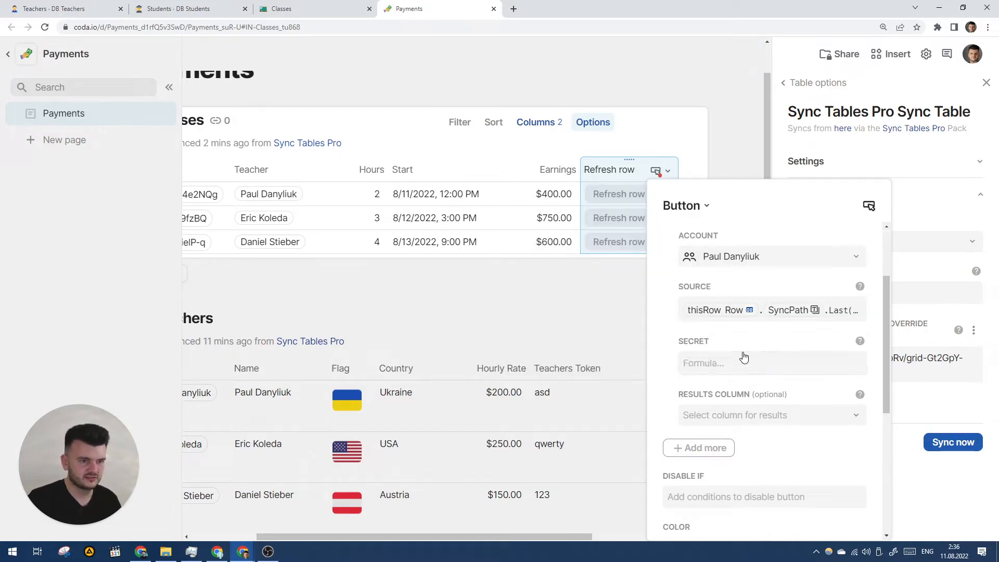
Step: Delete the stray text after Last() in the Source formula
left_click(687, 308)
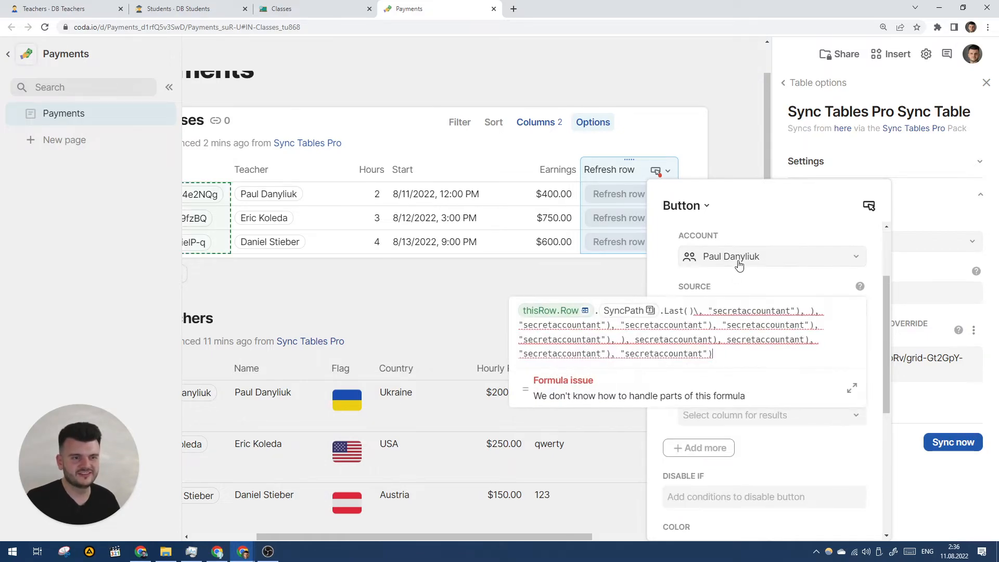
left_click_drag(702, 320, 718, 353)
key("BackSpace")
key("Return")
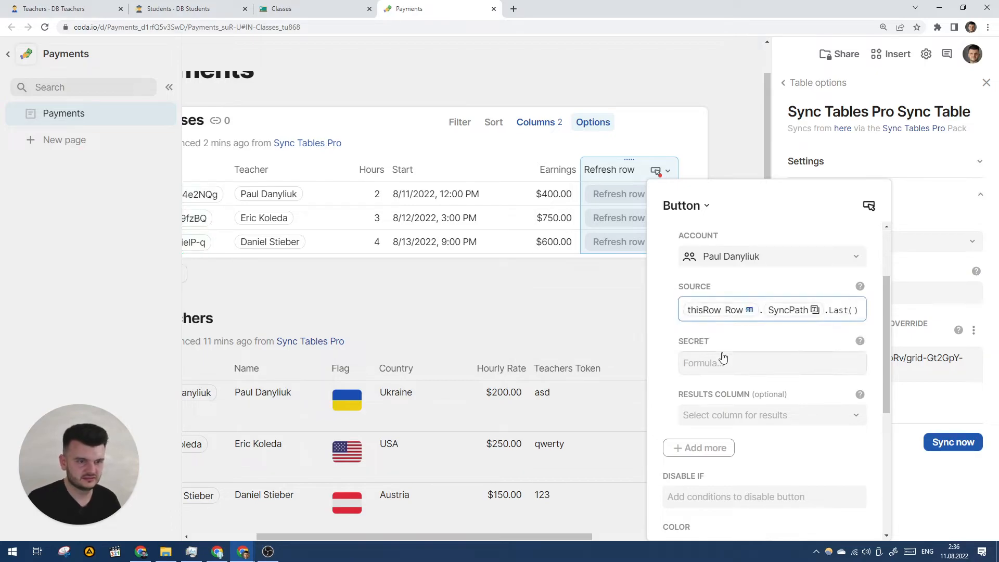
Step: Fix the Secret formula by removing the duplicated secret text and stray characters
left_click(751, 361)
key("ctrl+v")
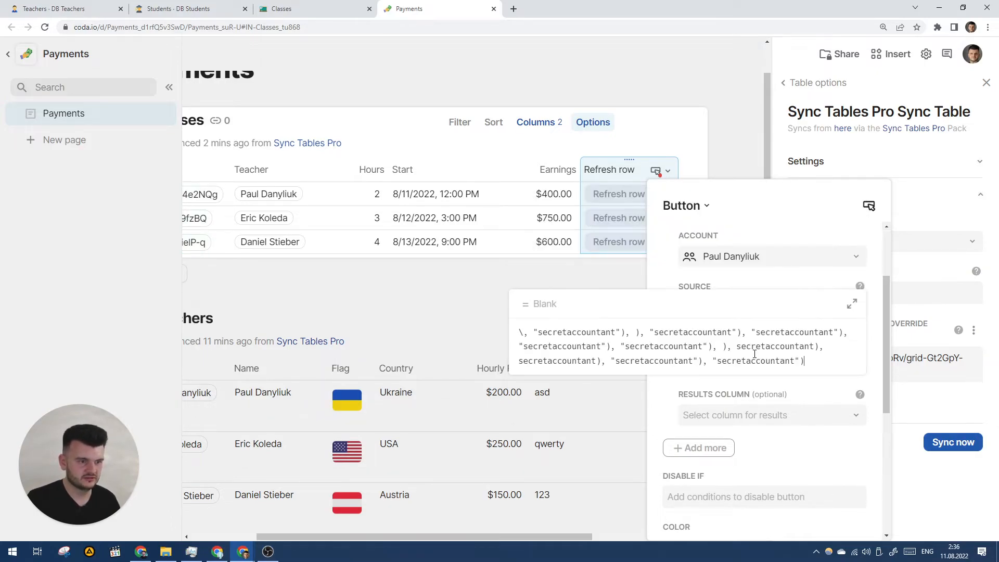
left_click_drag(620, 332, 823, 359)
key("BackSpace")
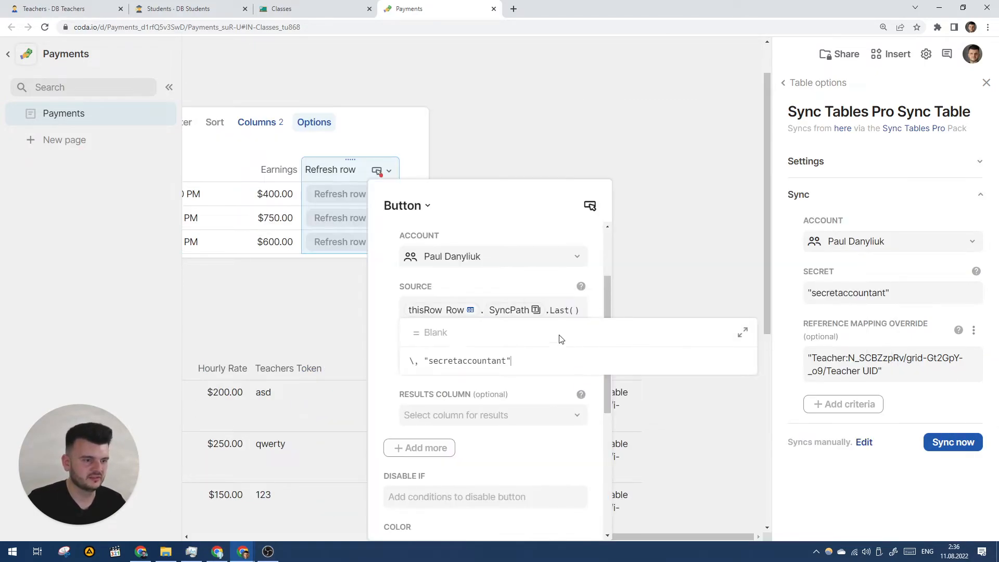
key("BackSpace")
key("BackSpace")
key("Return")
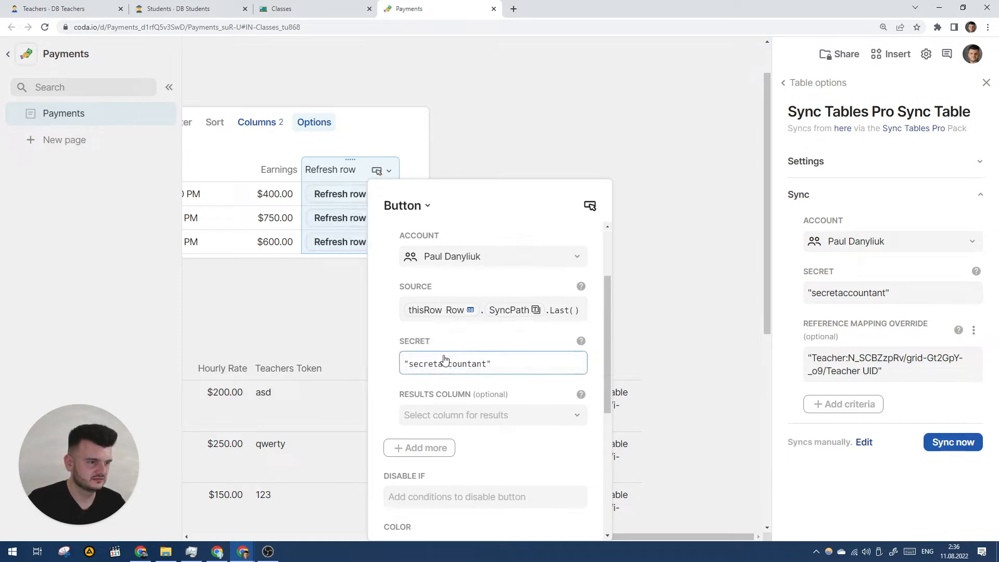
left_click(396, 326)
scroll(395, 330, "up", 1)
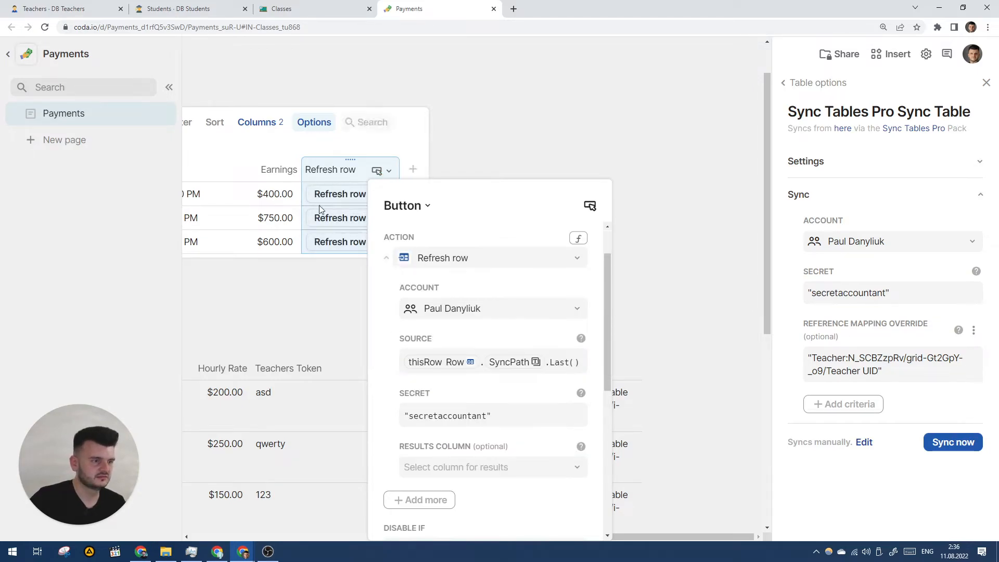
Step: Run the first IN Classes row's Refresh row button and confirm one external action ran
left_click(338, 159)
scroll(353, 172, "left", 1)
scroll(353, 173, "left", 5)
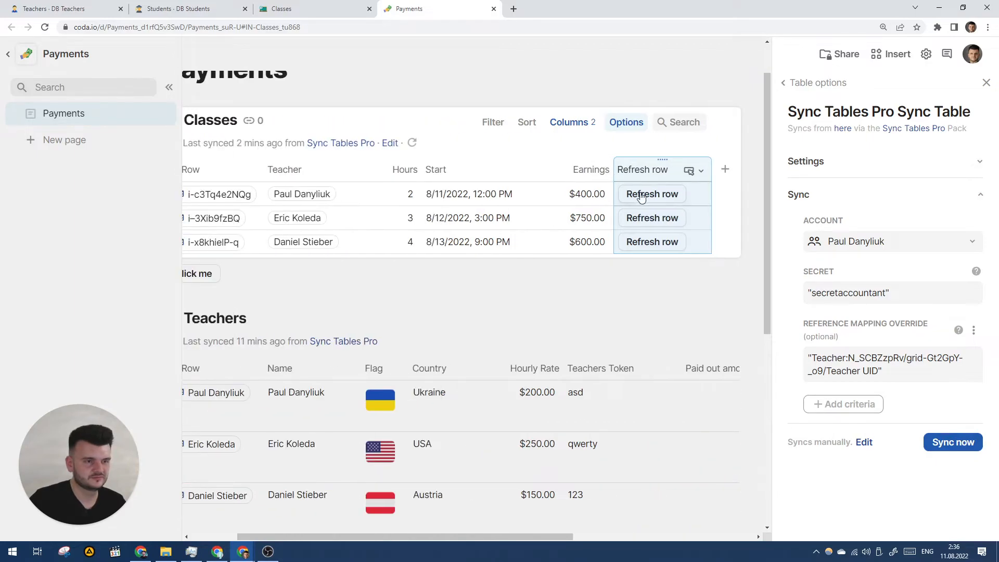
left_click(659, 203)
left_click(659, 203)
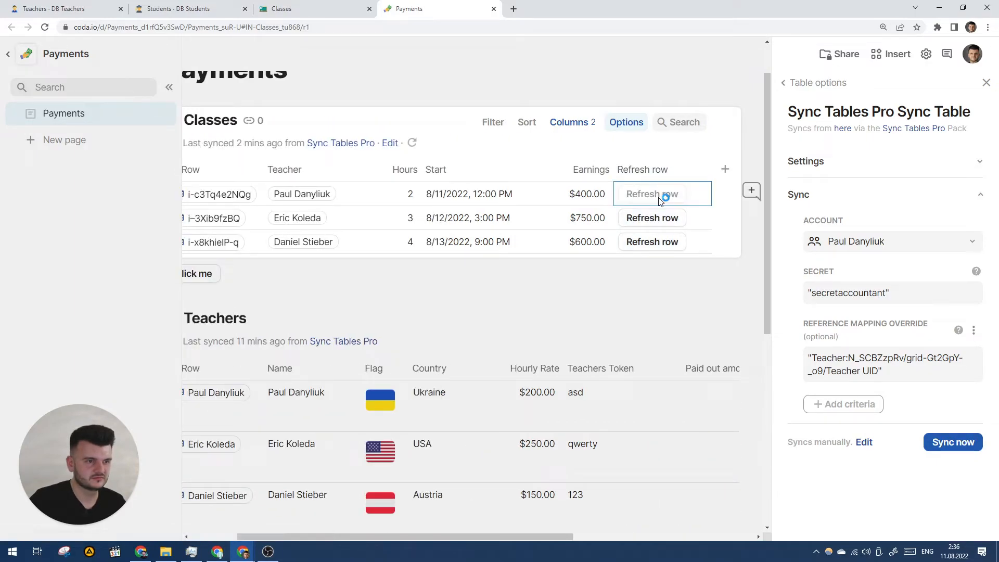
scroll(659, 203, "left", 2)
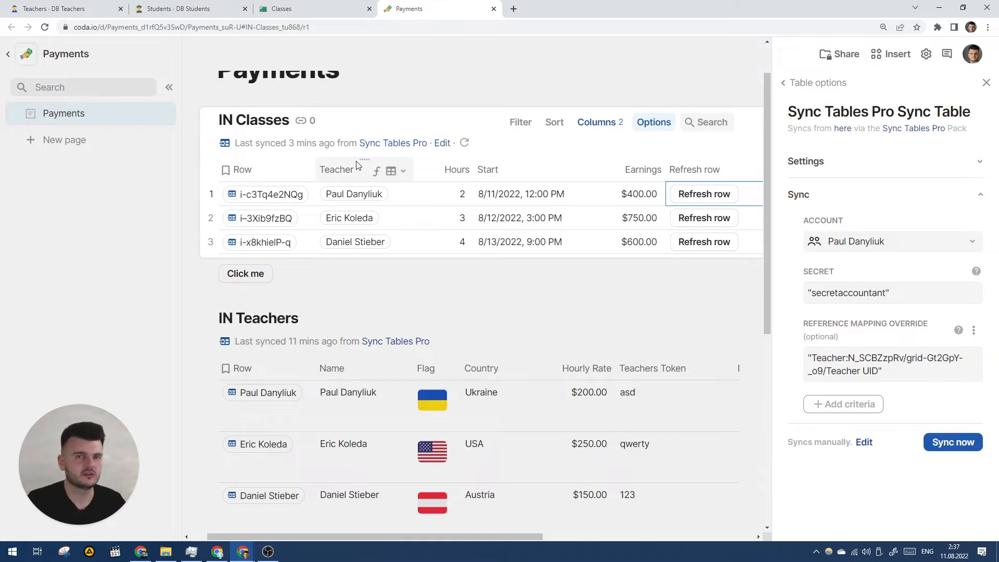
left_click(371, 194)
Step: Enter hours 5, 6 and 7 in DB Classes, then refresh IN Classes row 1 in Payments
left_click(553, 235)
left_click(312, 9)
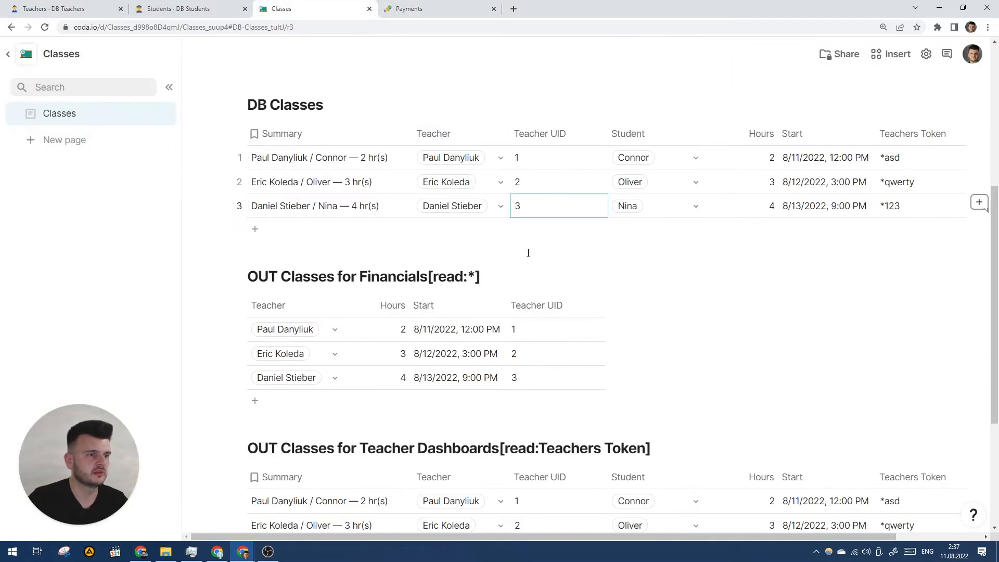
left_click(568, 165)
left_click(738, 166)
type("5")
left_click(760, 185)
type("6")
left_click(764, 203)
type("7")
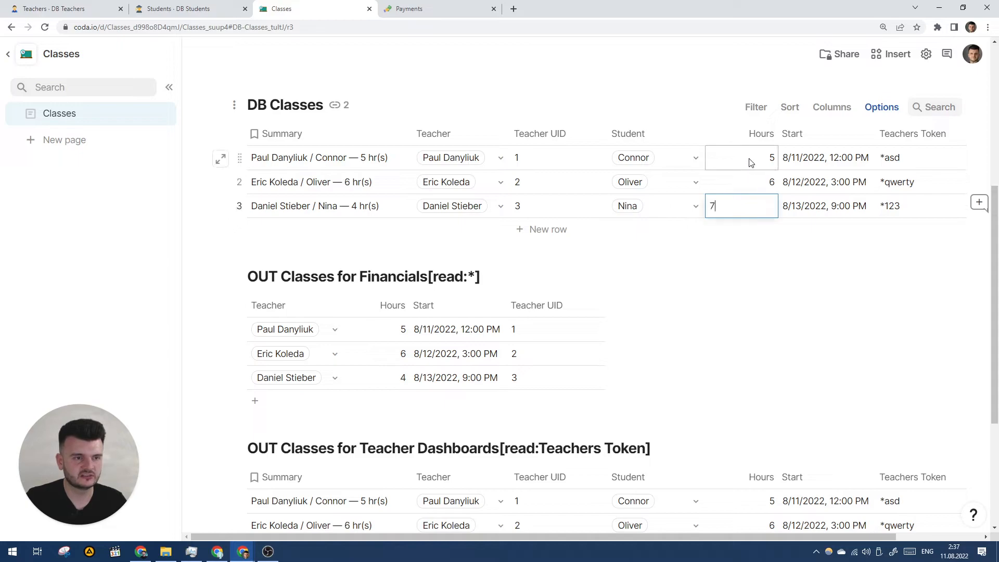
left_click(753, 165)
key("ctrl+Tab")
left_click(693, 197)
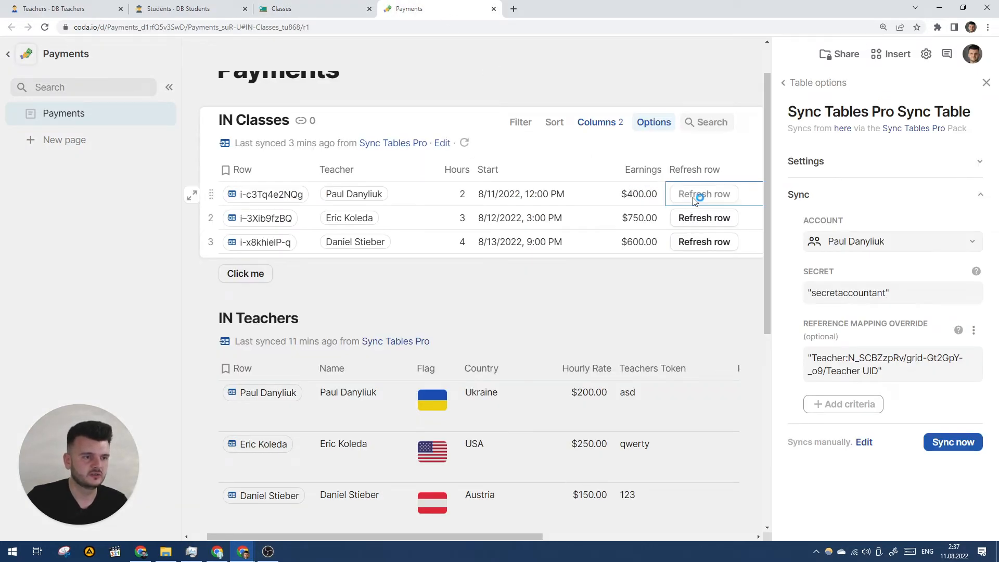
Step: Refresh the first IN Classes row and check its hours against the Classes doc
scroll(692, 201, "right", 2)
left_click(658, 197)
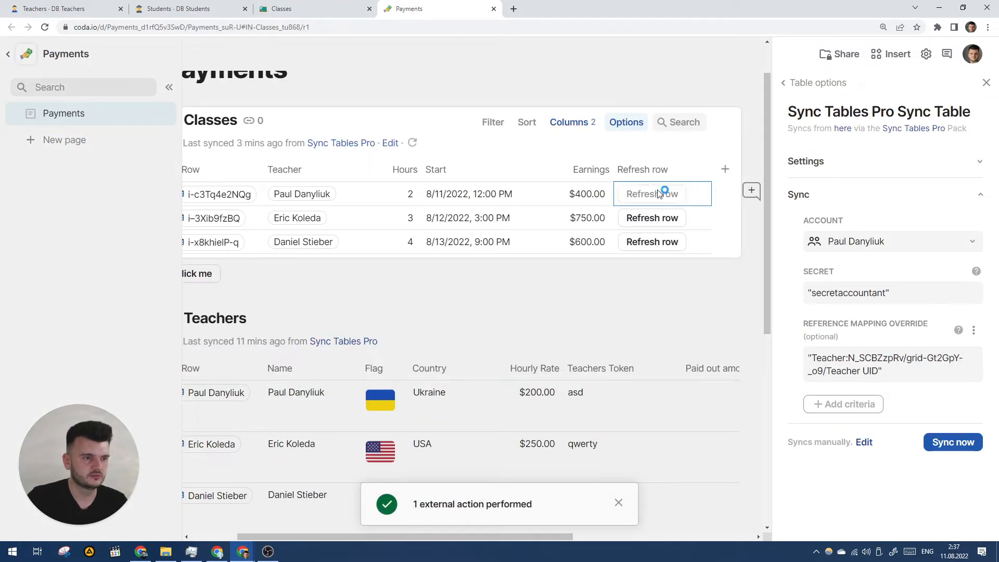
left_click(303, 8)
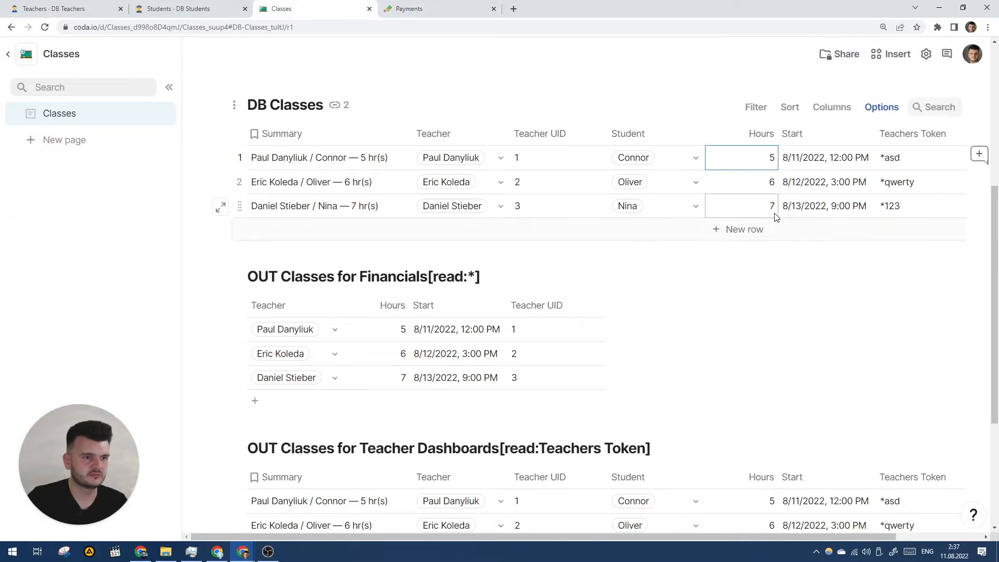
left_click(395, 6)
Step: Refresh rows 2 and 3, dismiss row 2's 404 error, and refresh row 1 again
left_click(663, 218)
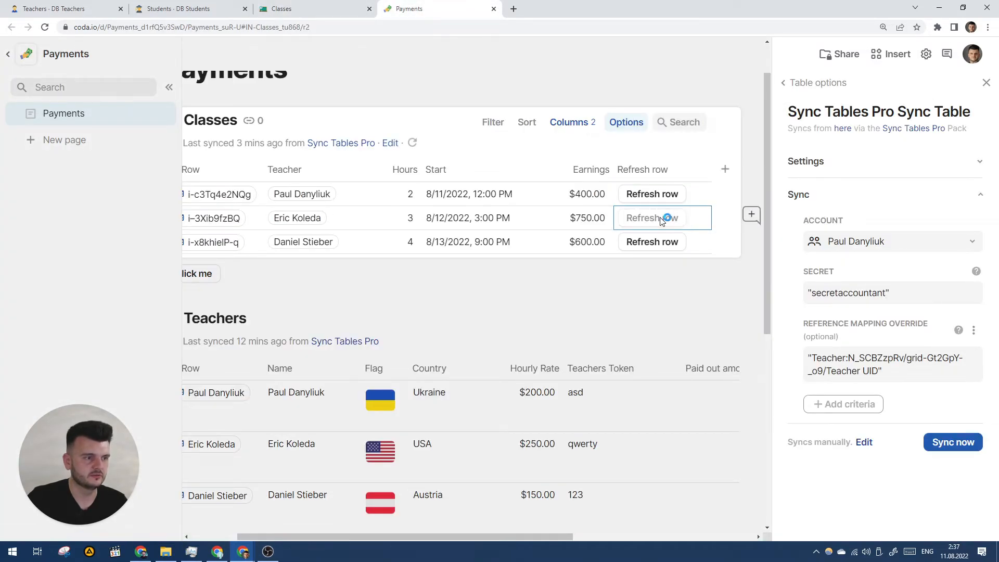
left_click(658, 248)
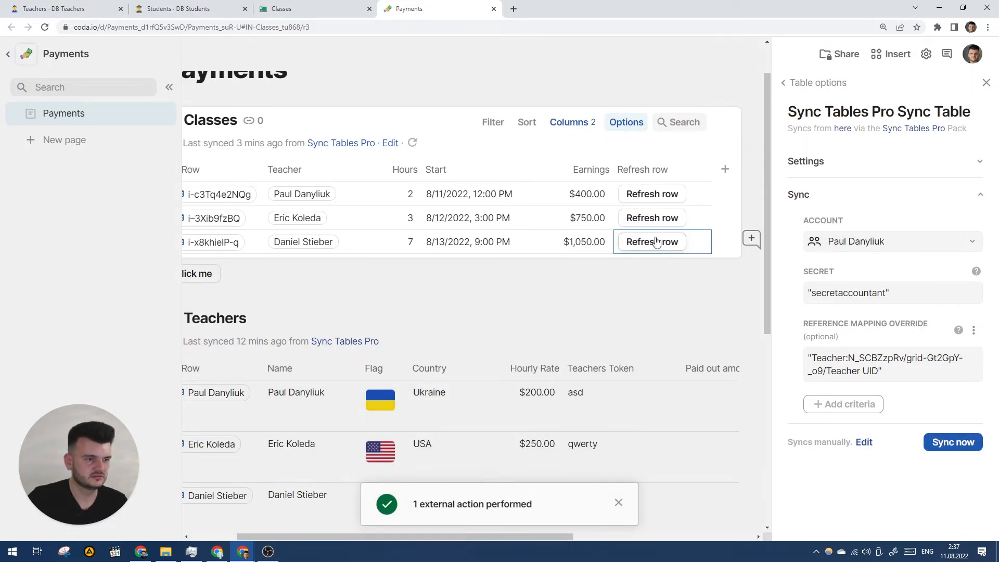
left_click(650, 225)
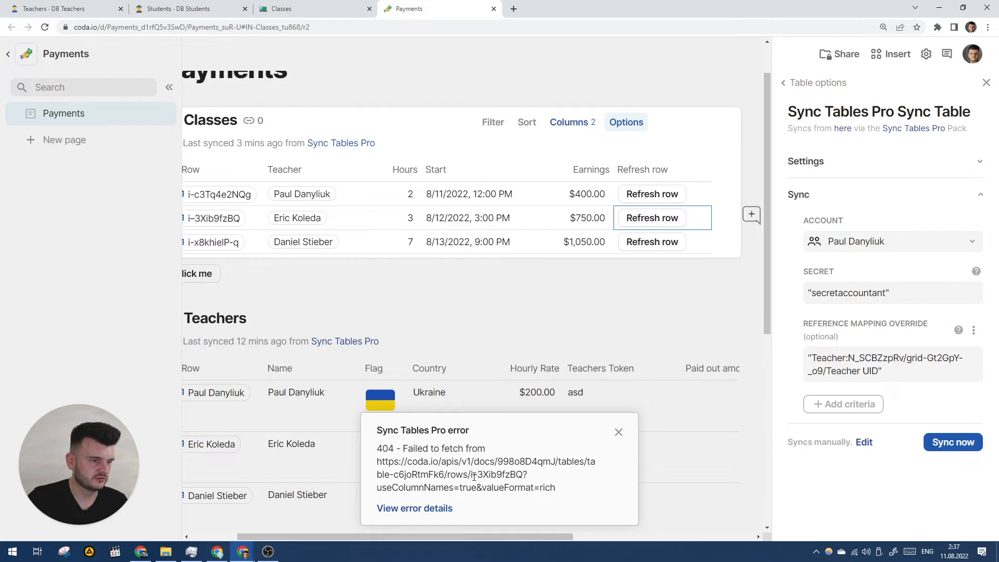
left_click(619, 433)
left_click(661, 198)
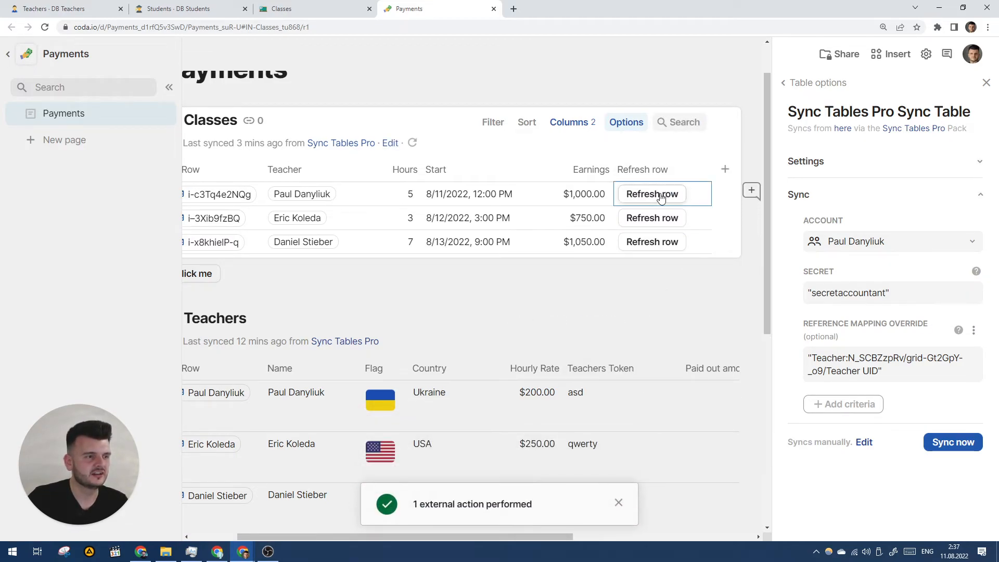
scroll(661, 197, "left", 1)
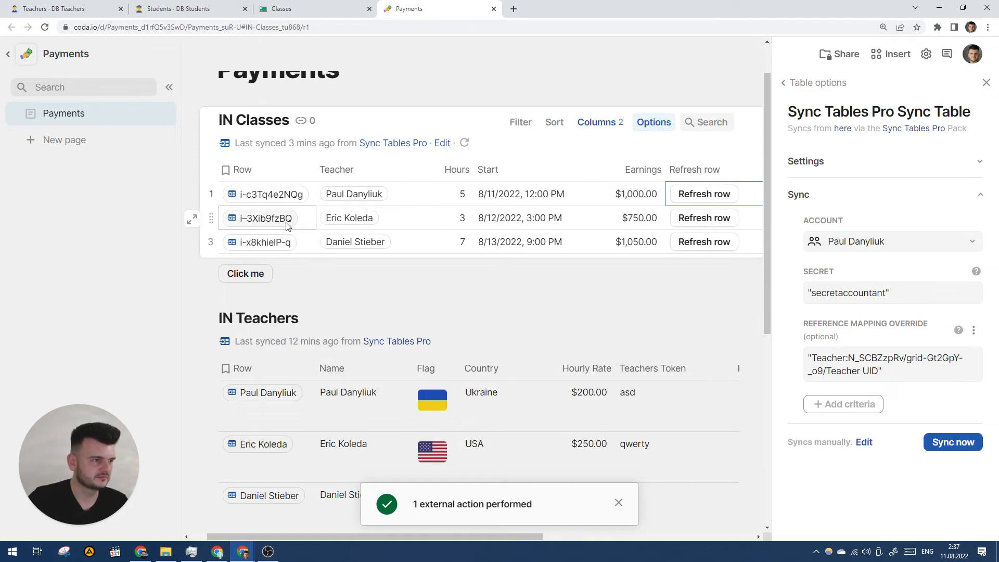
mouse_move(286, 225)
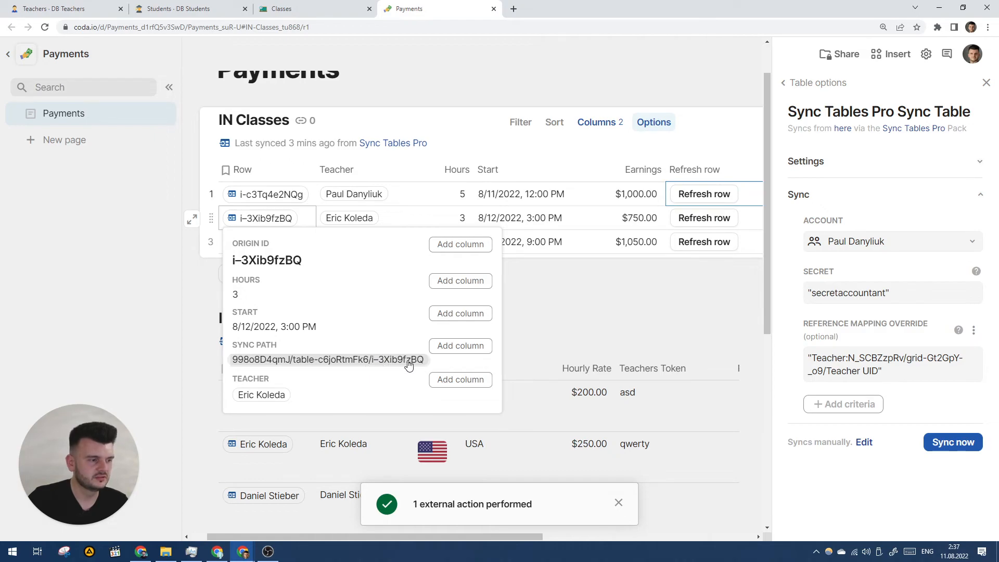
left_click(692, 170)
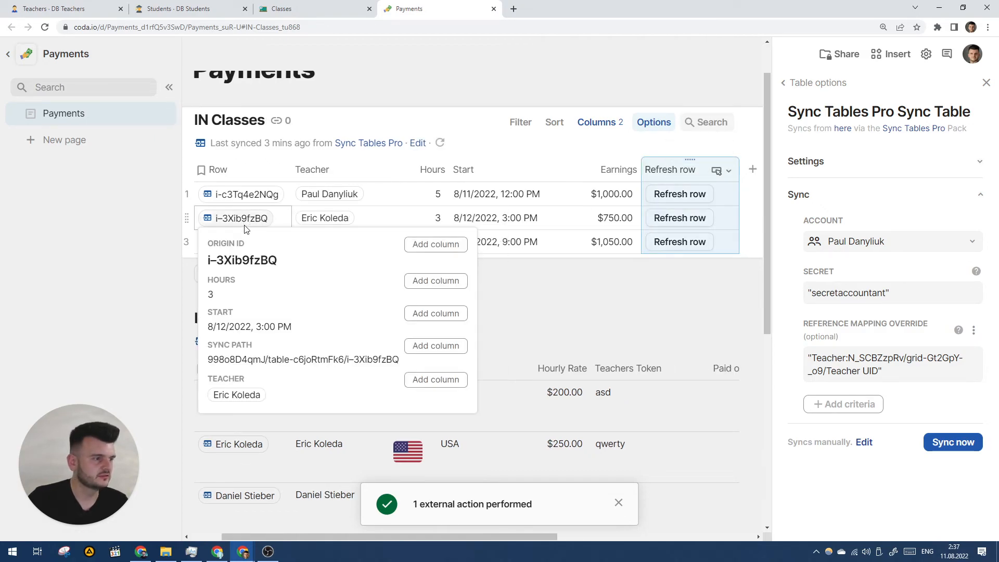
left_click(354, 365)
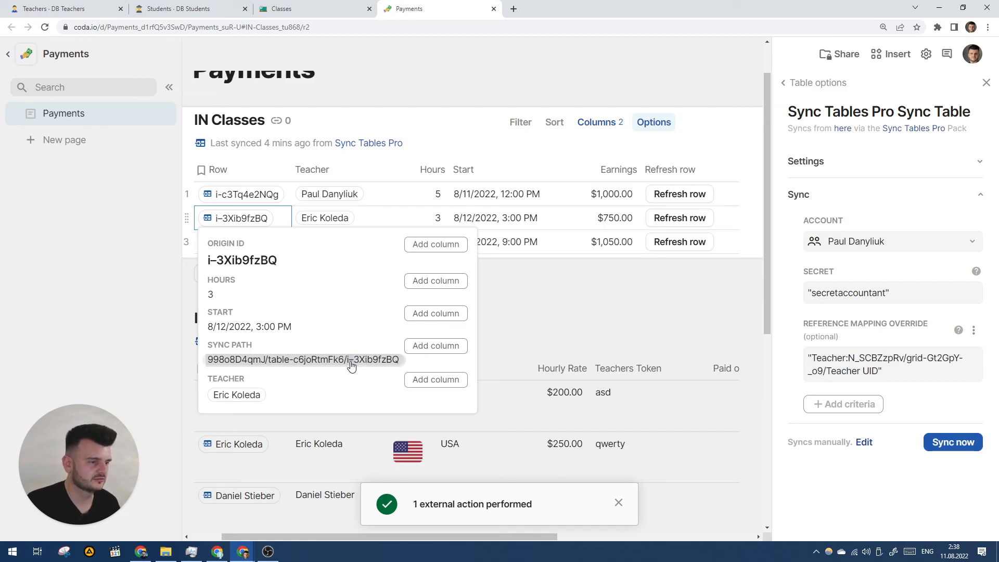
left_click(687, 161)
left_click(727, 171)
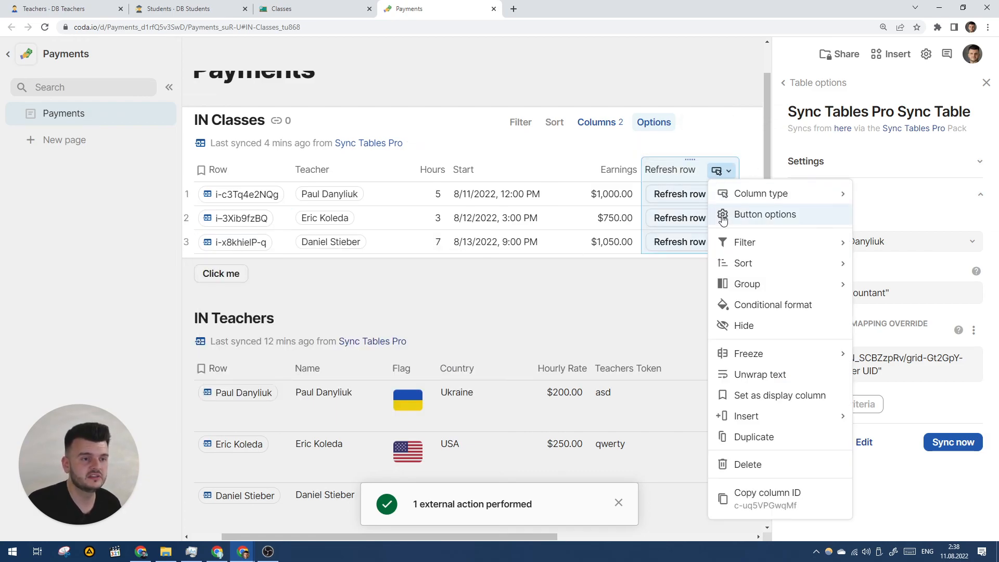
left_click(743, 212)
scroll(826, 375, "down", 1)
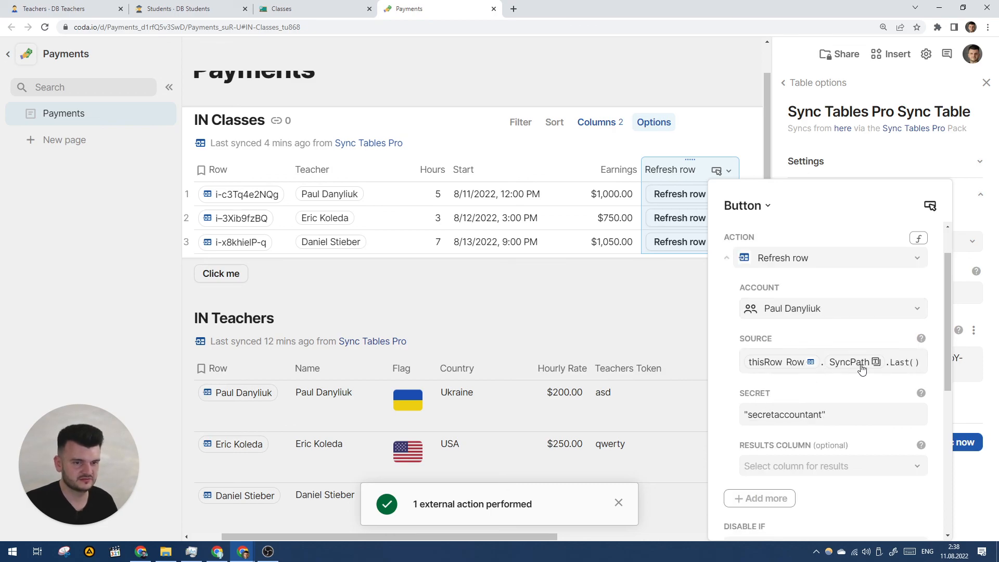
left_click(670, 174)
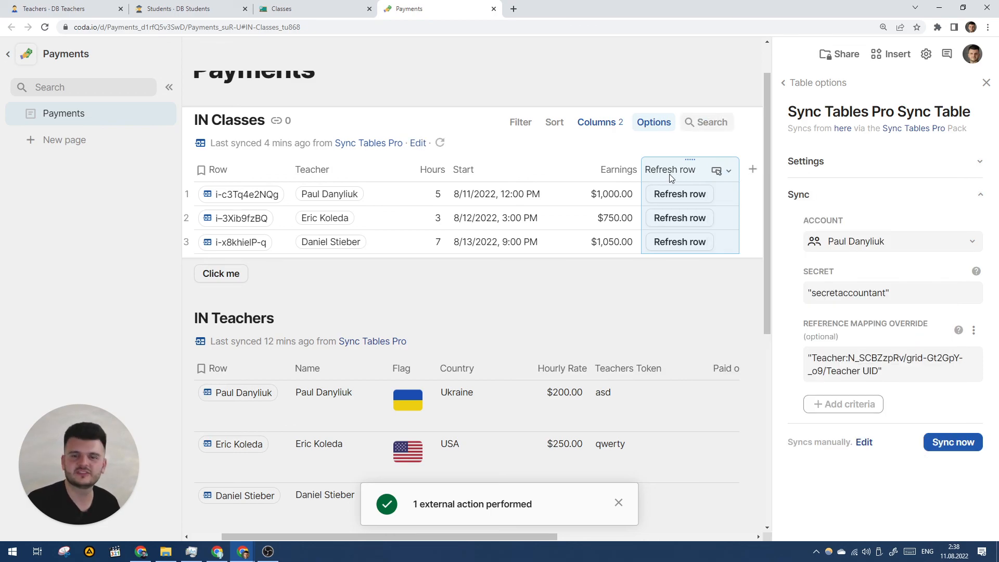